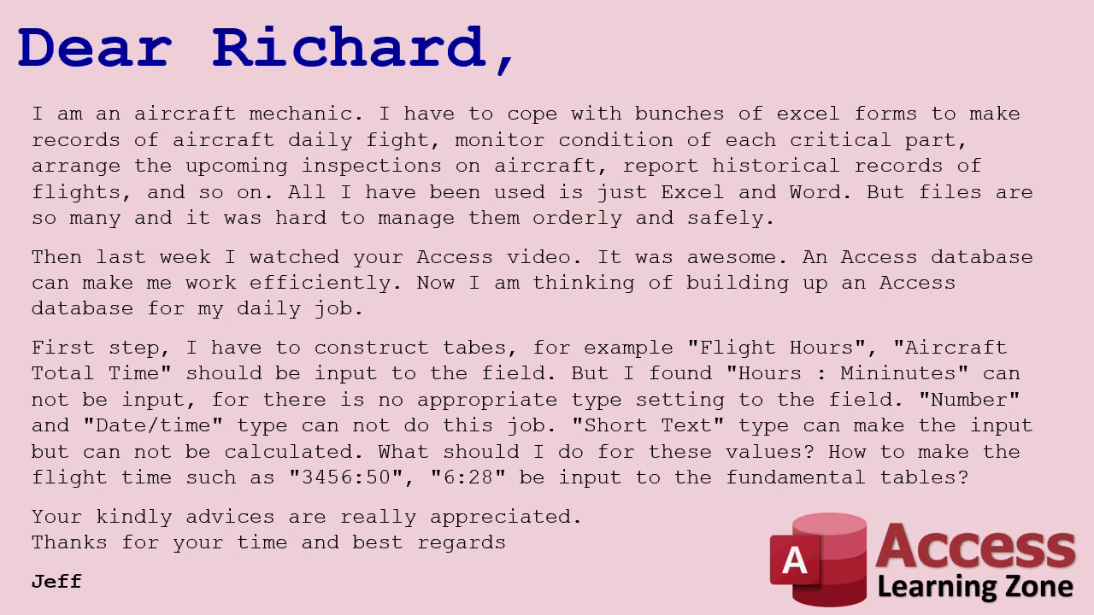
double_click(892, 373)
type("Minutes")
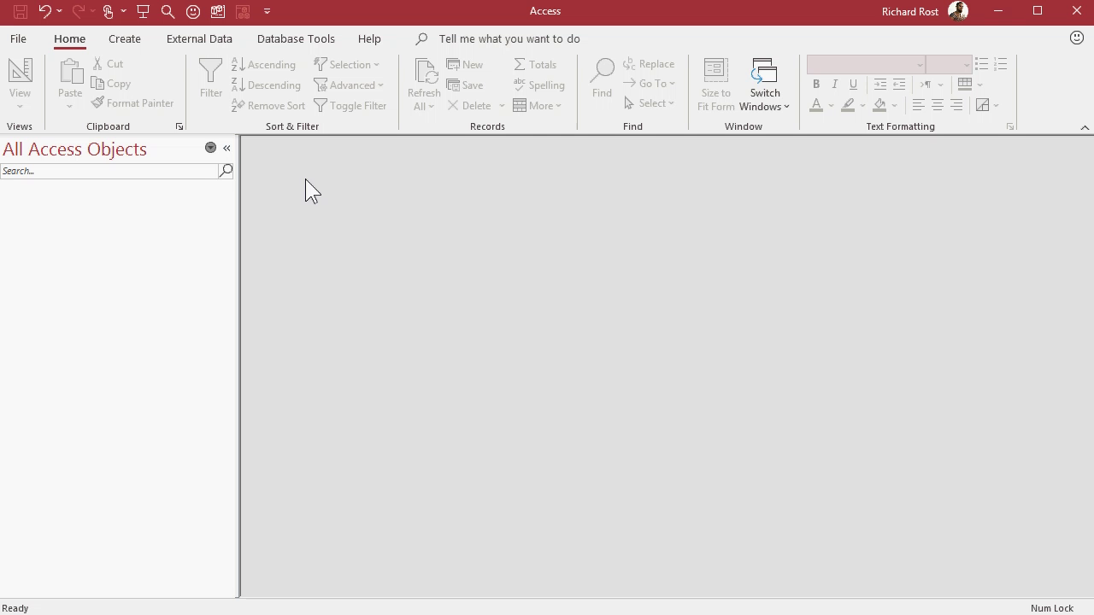
Create a new table in design view with an ID field of type AutoNumber
left_click(128, 41)
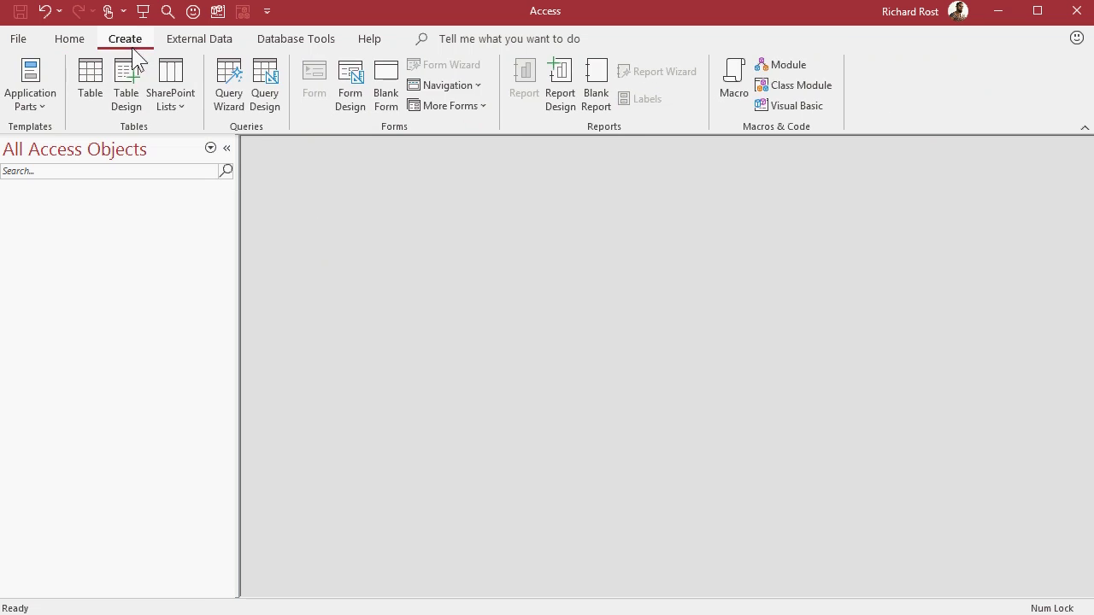
left_click(133, 77)
type("ID")
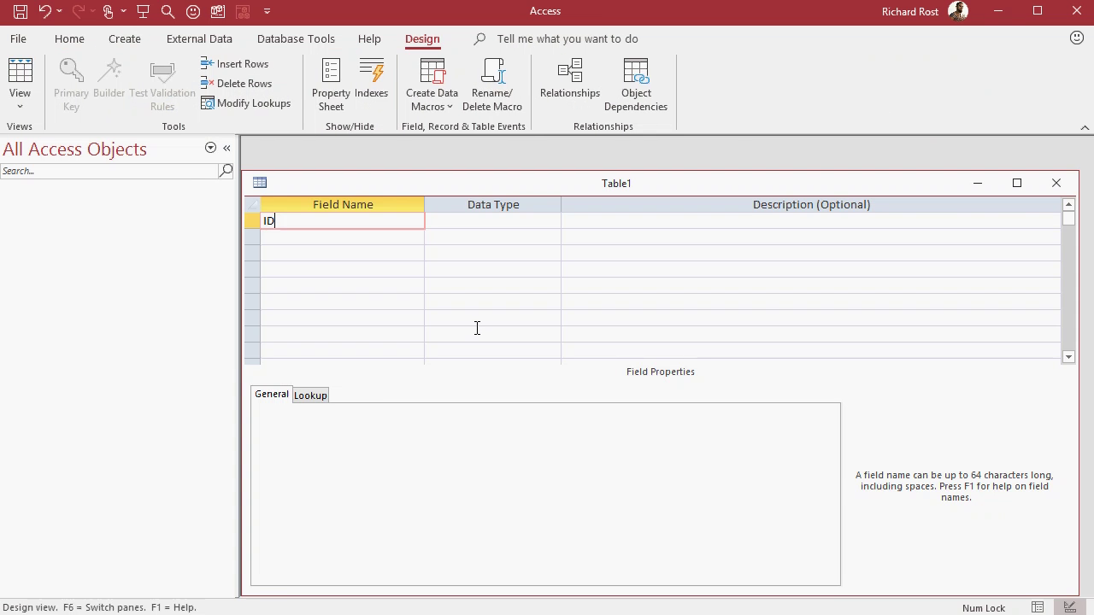
key("Tab")
type("a")
key("Tab")
key("Tab")
Add two Number fields named FlightHours and FlightMinutes below the ID field
type("FlightHours")
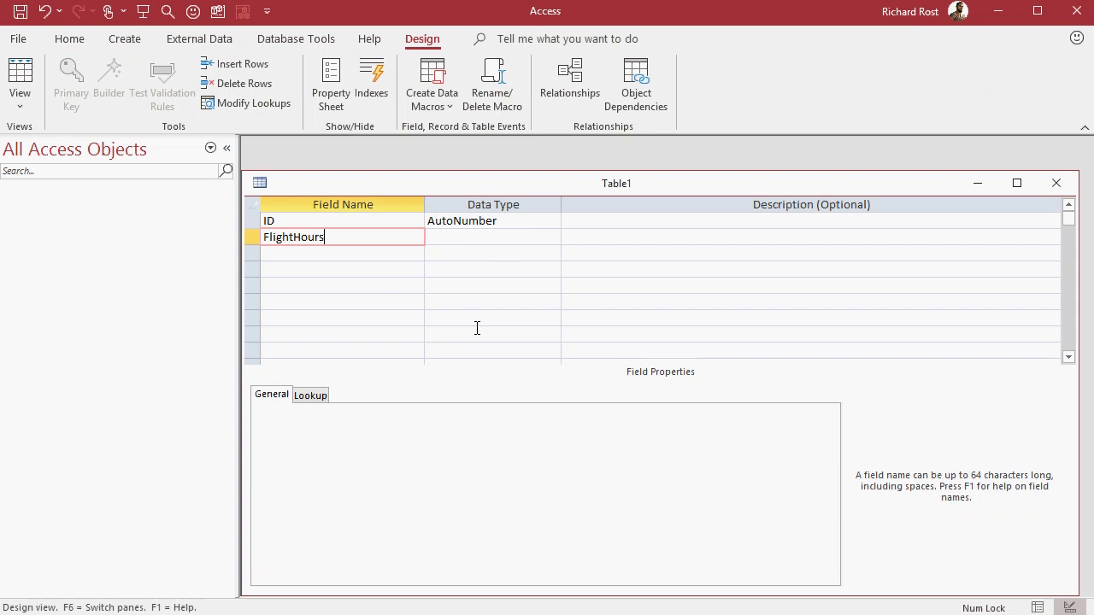
key("Tab")
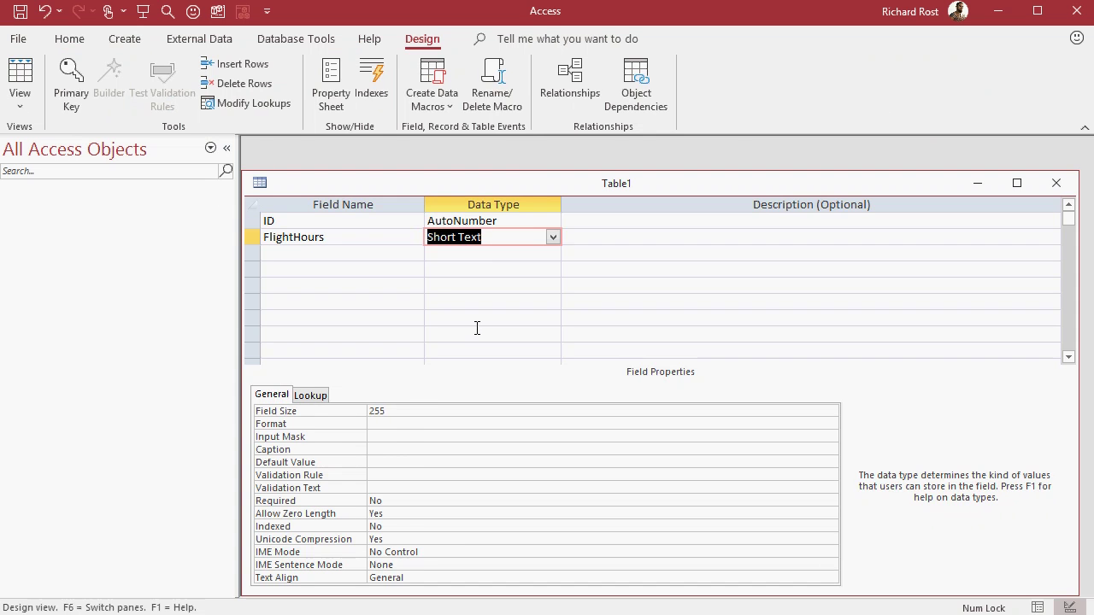
type("n")
key("Tab")
key("Tab")
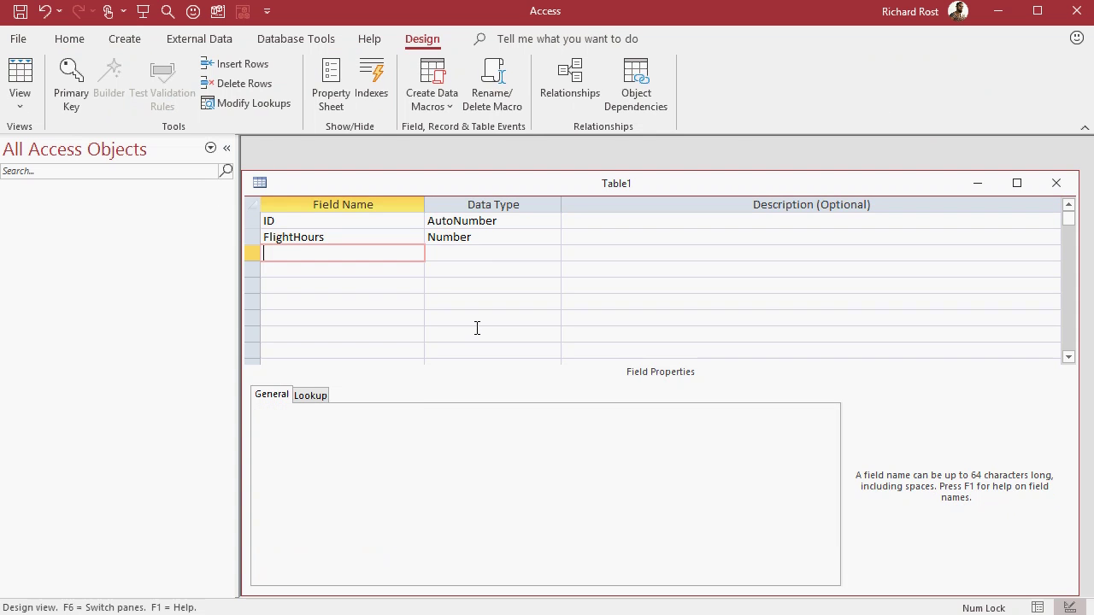
type("FlightMinutes")
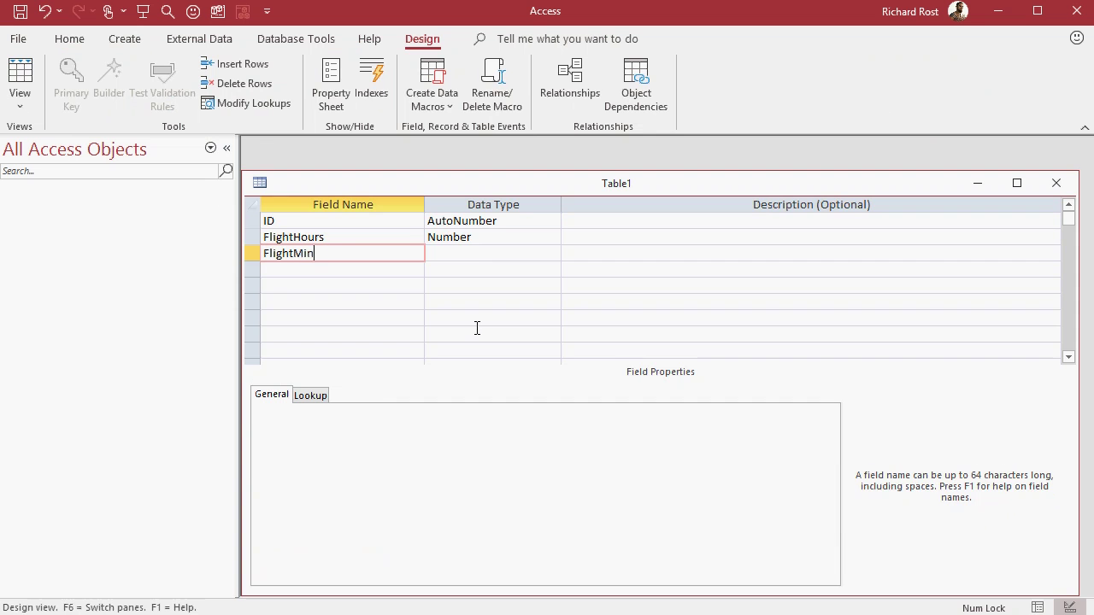
key("Tab")
type("n")
key("Tab")
key("Tab")
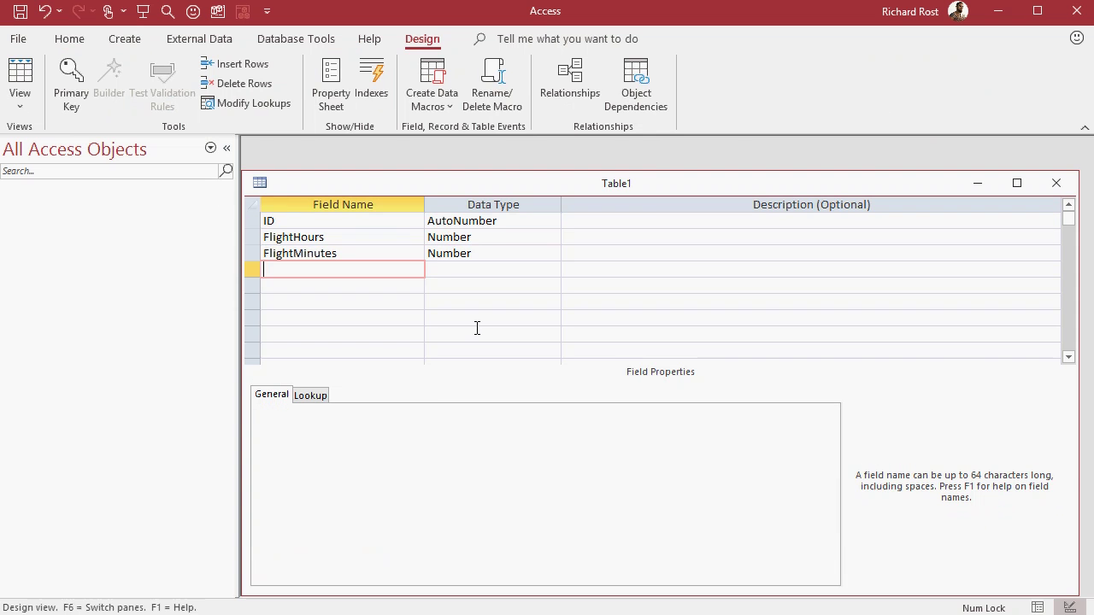
Save the table as Flight1T and let a primary key be created for it
key("ctrl+s")
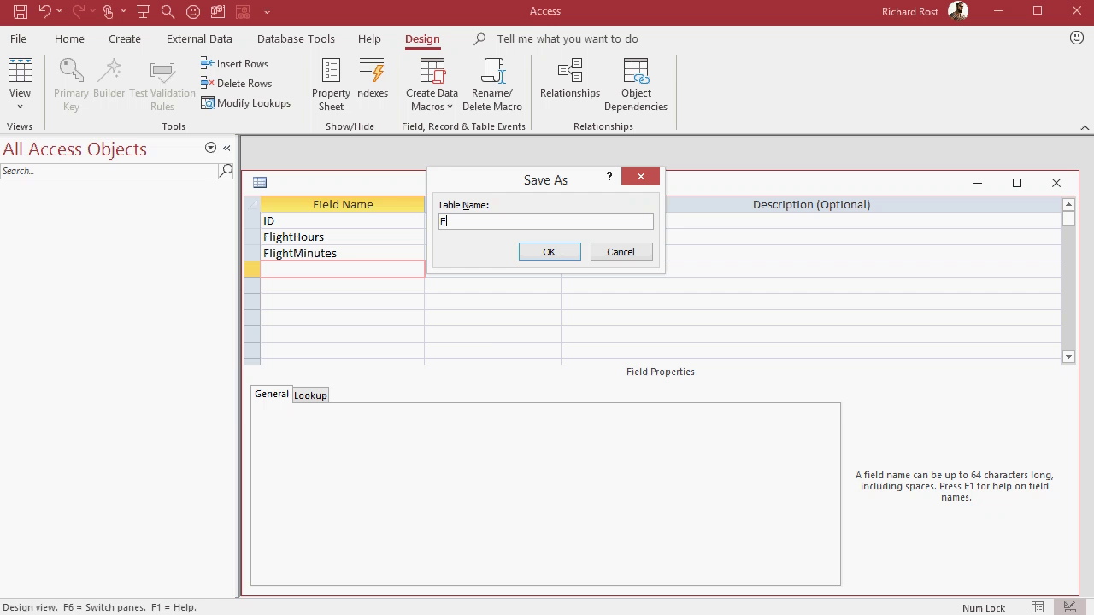
type("light1T")
key("Return")
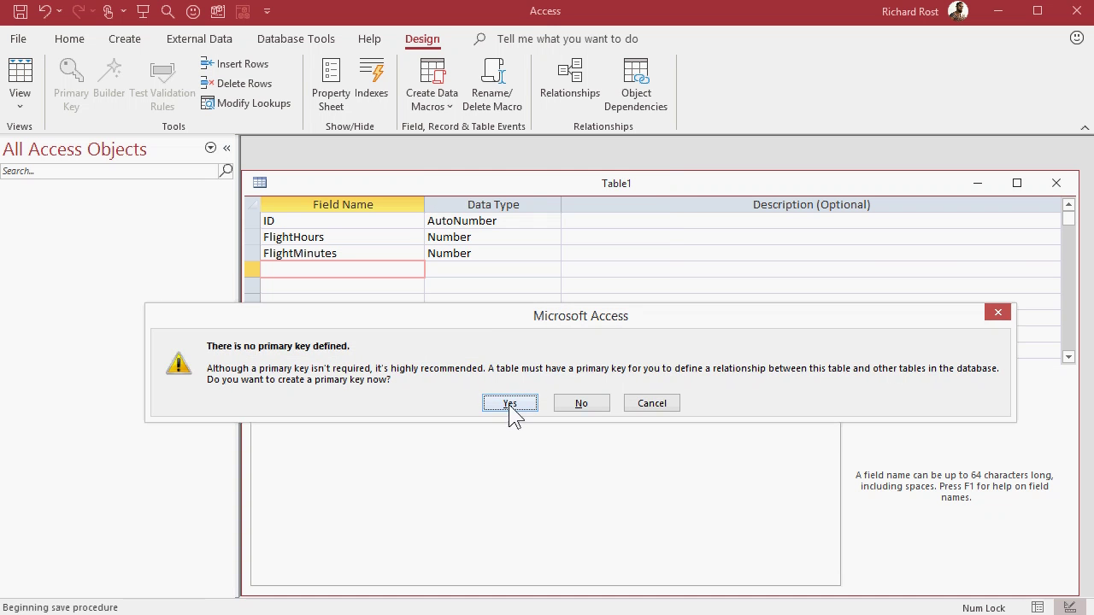
left_click(510, 403)
Show the table's datasheet and enter a first record with 67 FlightHours and 13 FlightMinutes
left_click(19, 81)
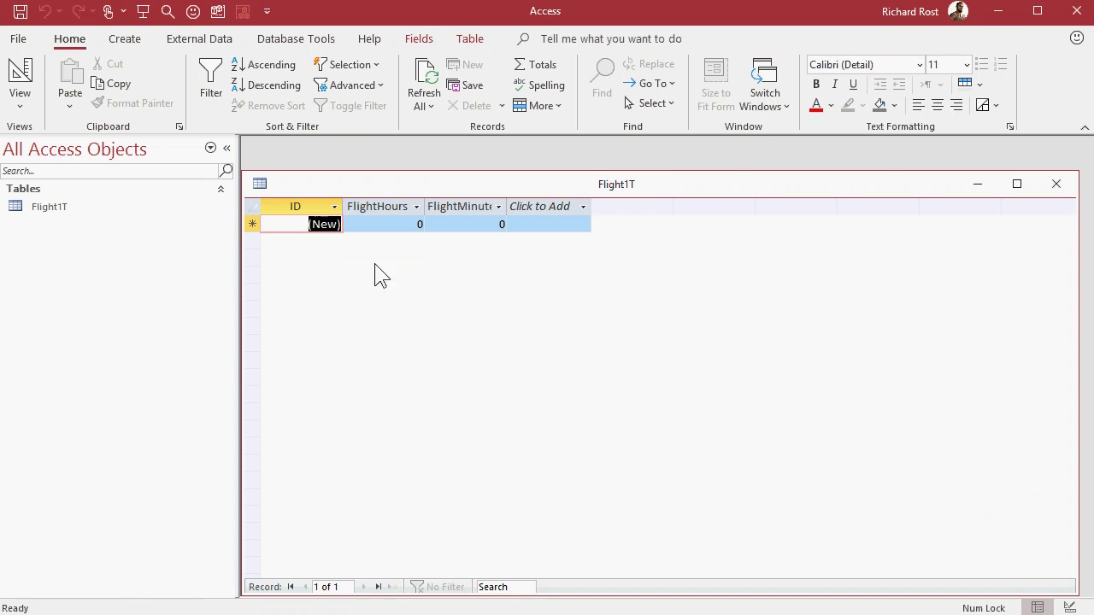
key("Tab")
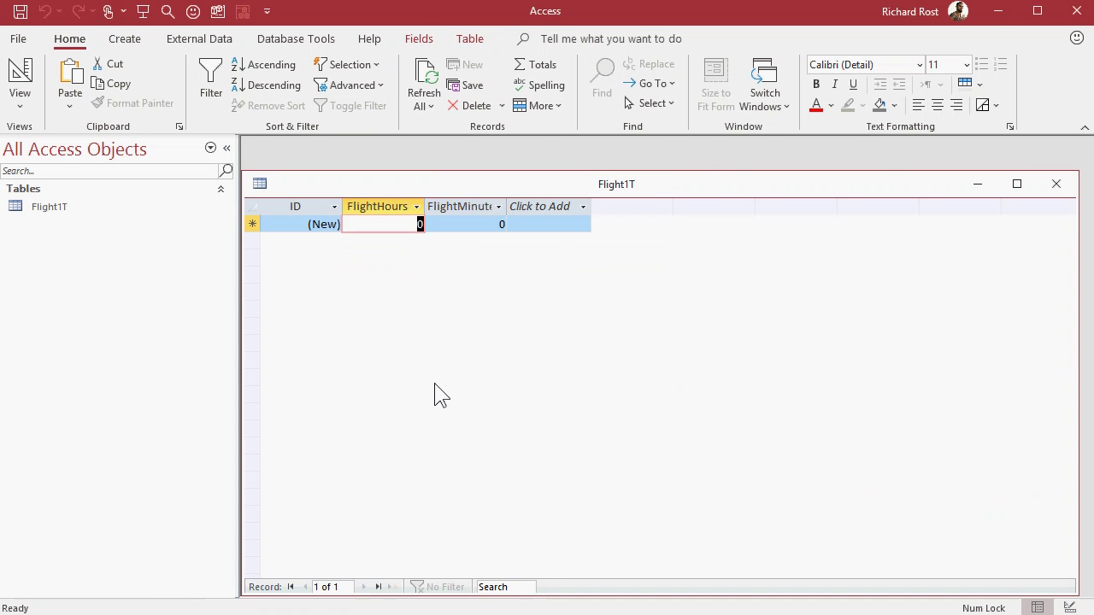
type("67")
key("Tab")
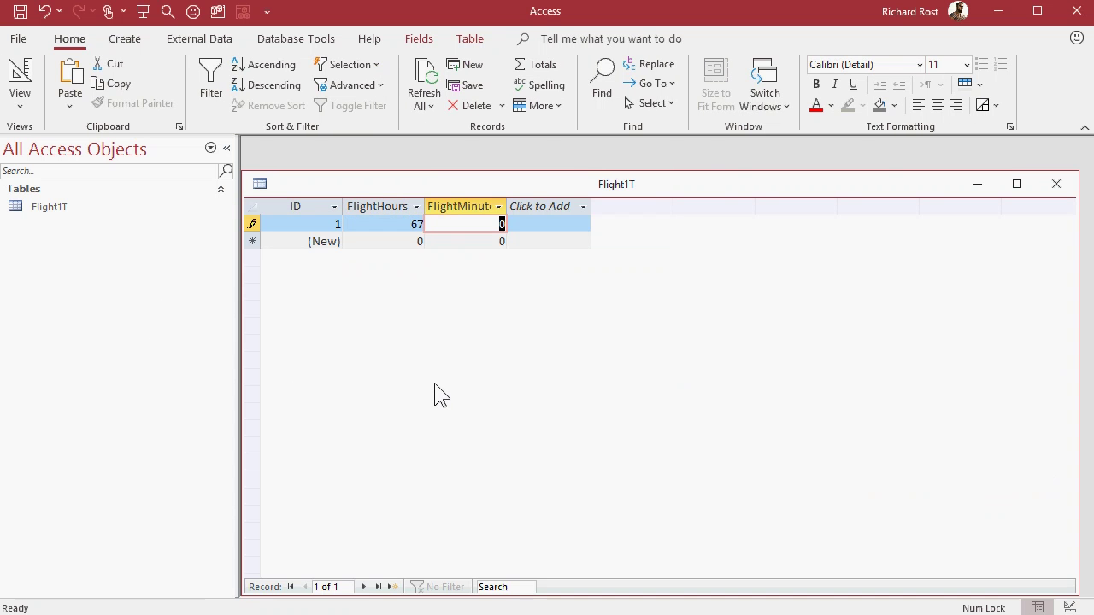
type("13")
key("Tab")
key("Tab")
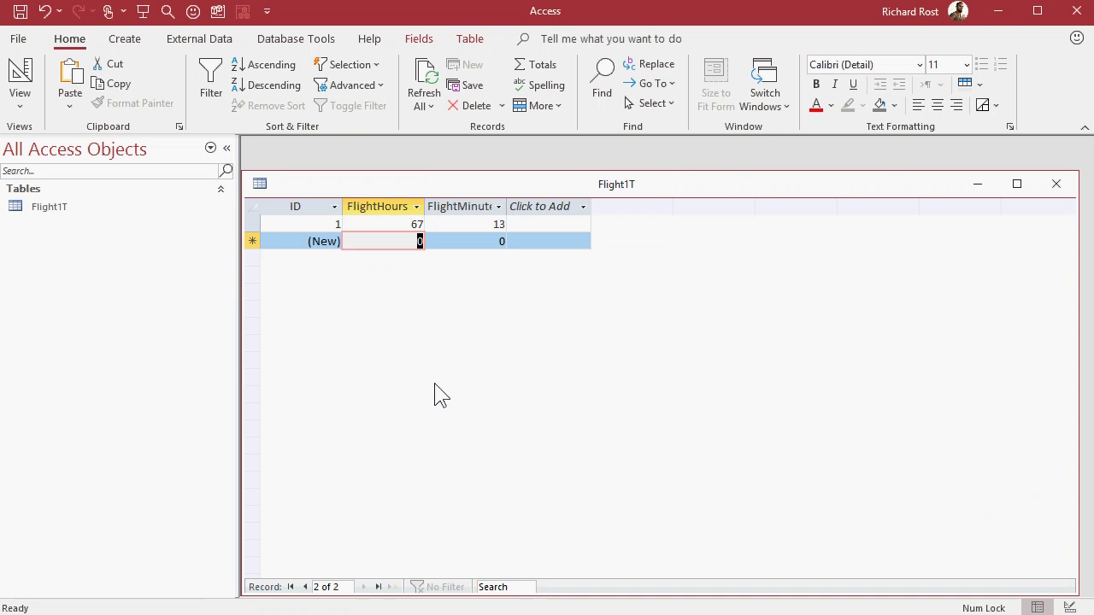
Enter a second flight record with 8 FlightHours and 3 FlightMinutes
type("8")
key("Tab")
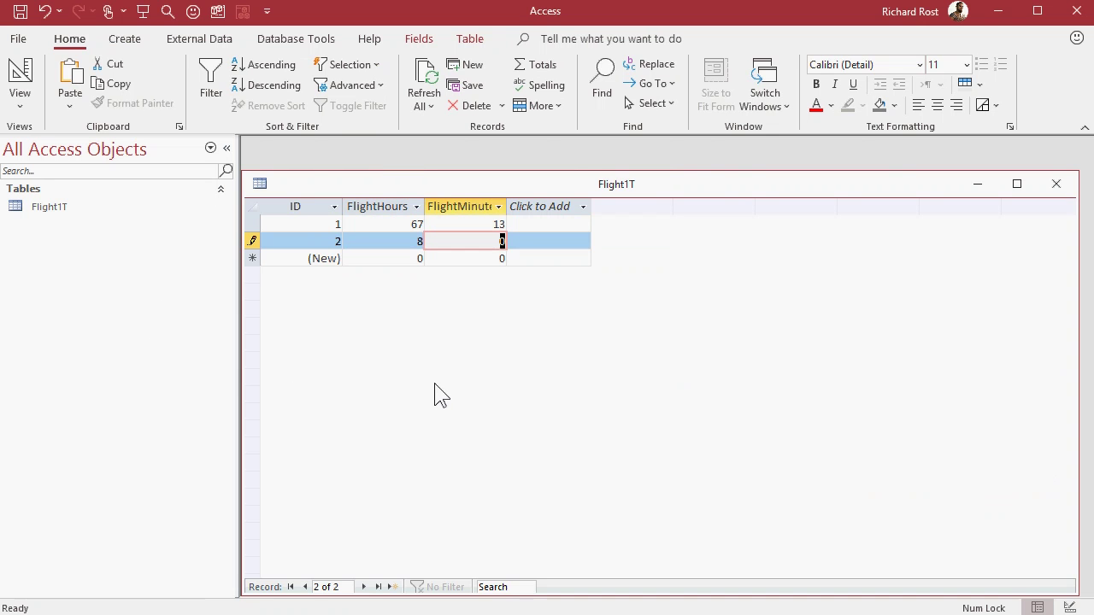
type("3")
key("Tab")
key("Tab")
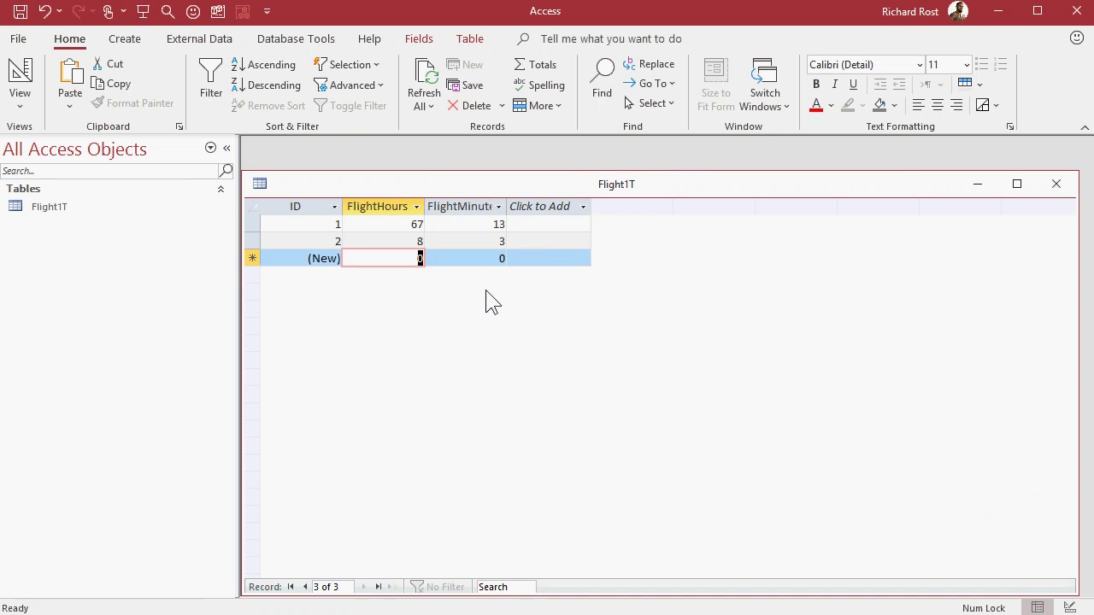
Set the Format property of FlightMinutes to 00 in the table design, then close the table
right_click(577, 184)
left_click(638, 263)
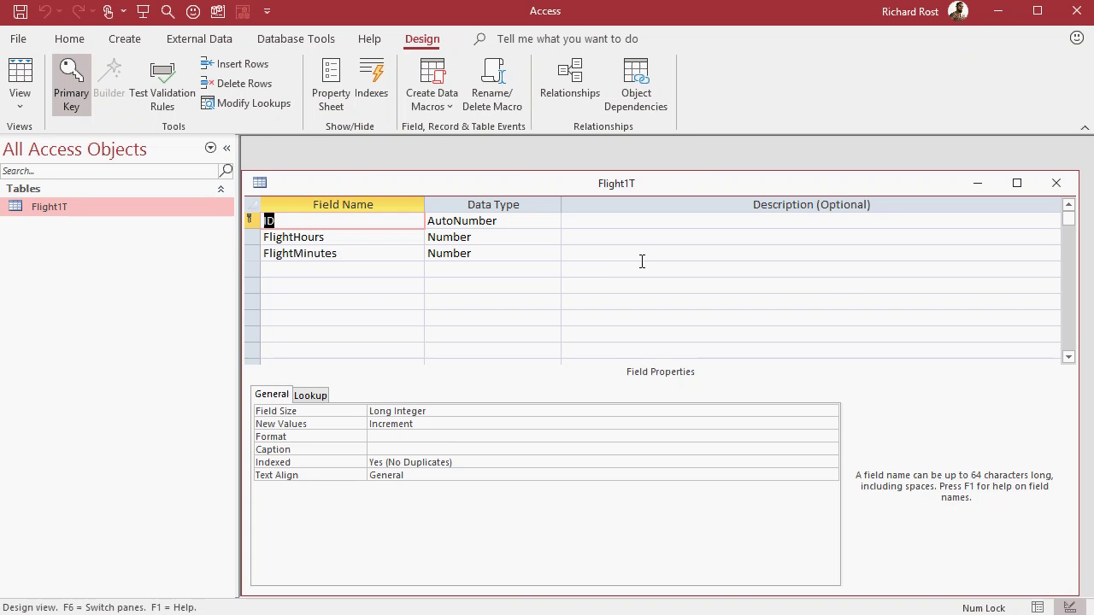
left_click(318, 254)
left_click(395, 424)
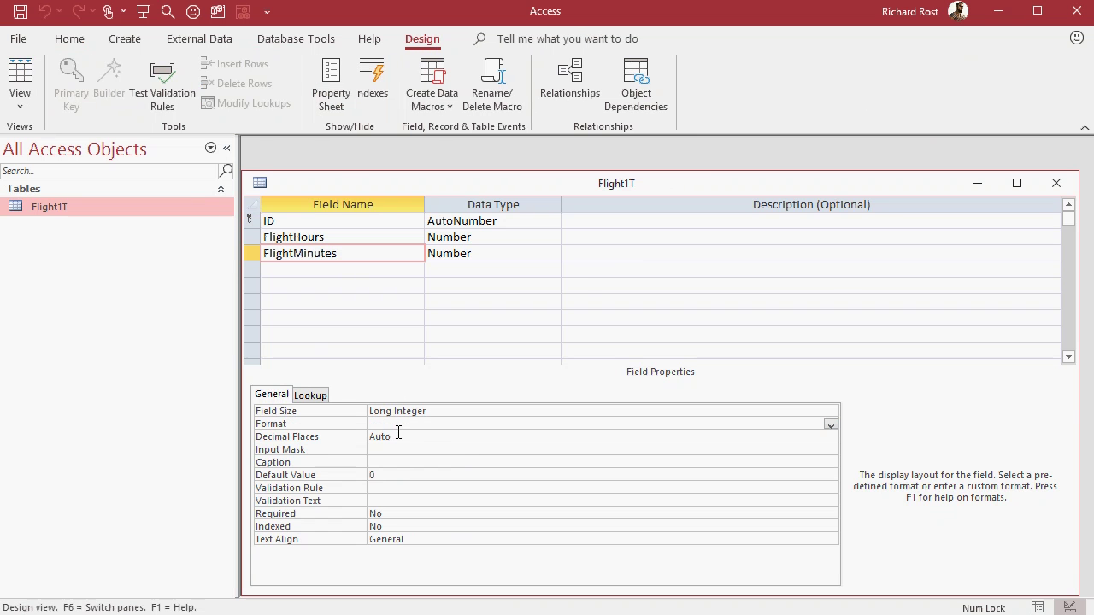
type("00")
key("Return")
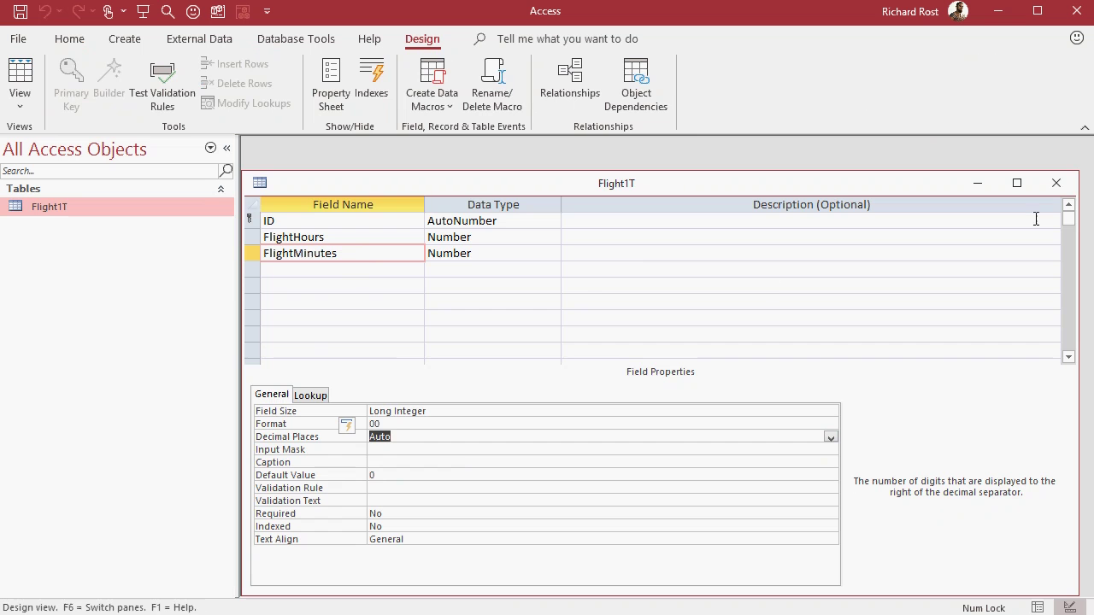
left_click(1055, 184)
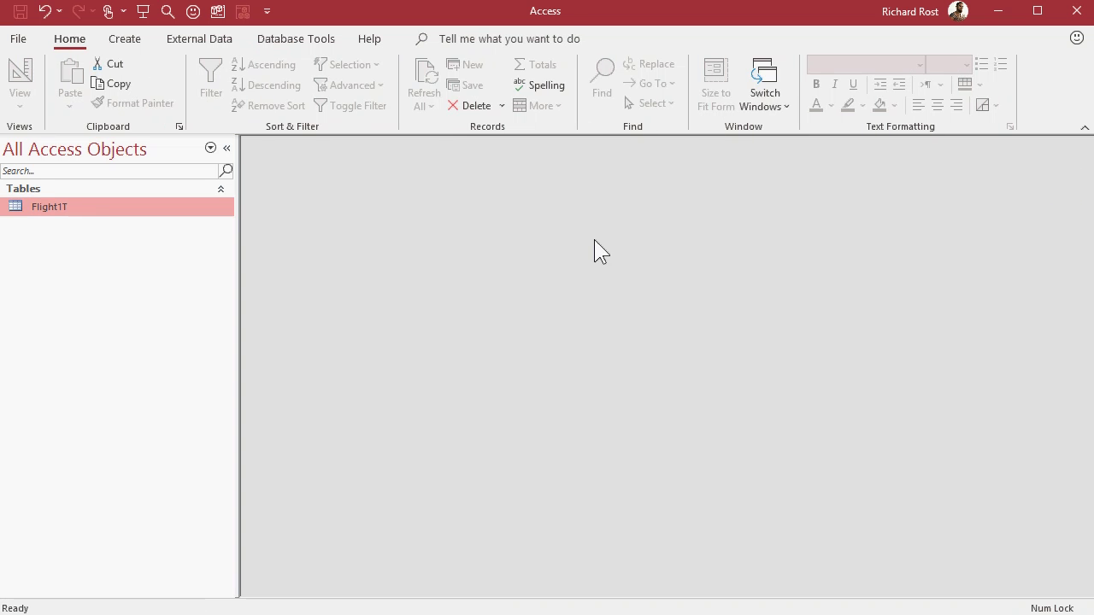
Reopen the Flight1T design and give FlightMinutes the validation rule Between 0 And 60
right_click(90, 208)
left_click(125, 244)
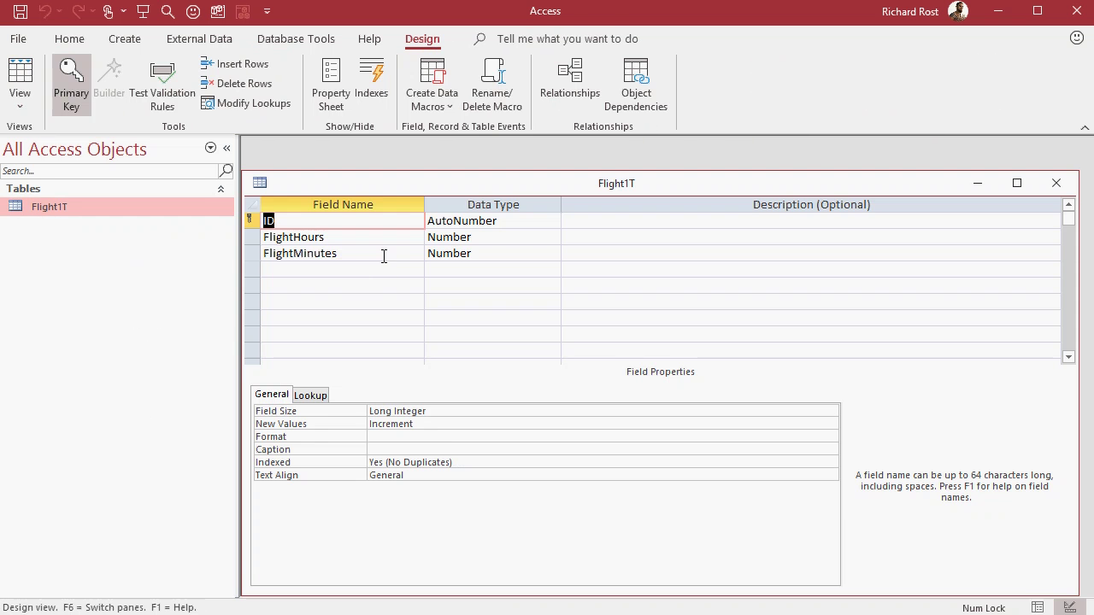
left_click(384, 255)
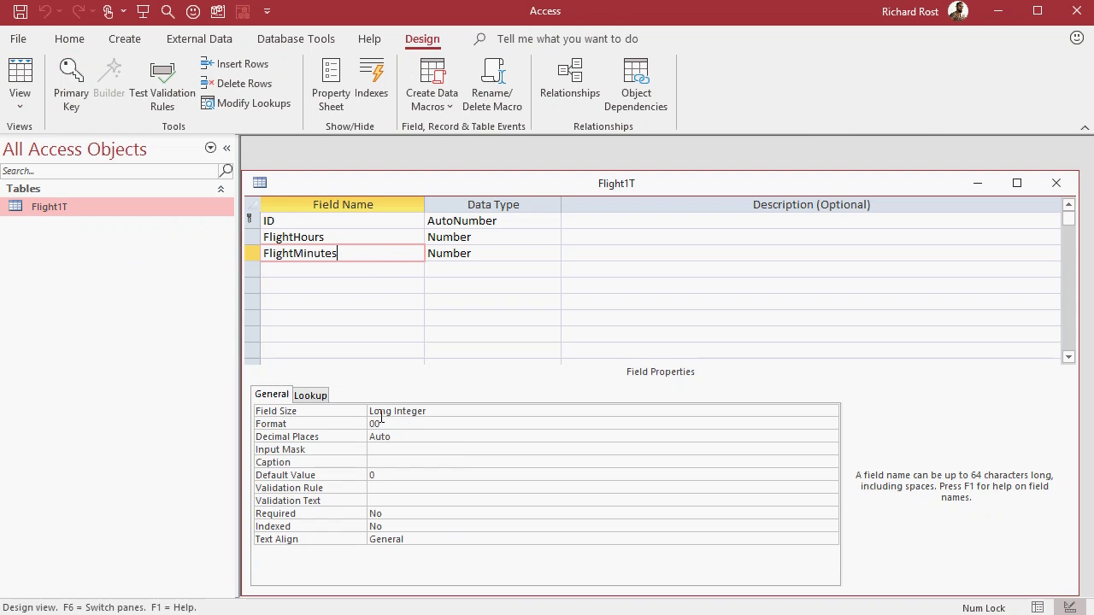
left_click(398, 488)
type("b")
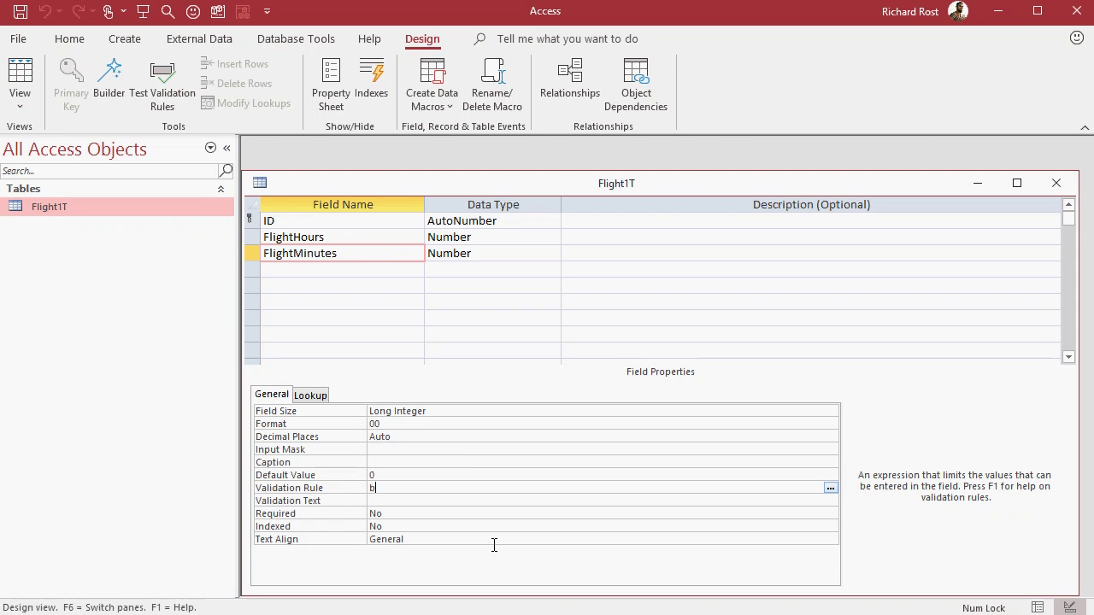
type("etween 0 and 60")
key("Return")
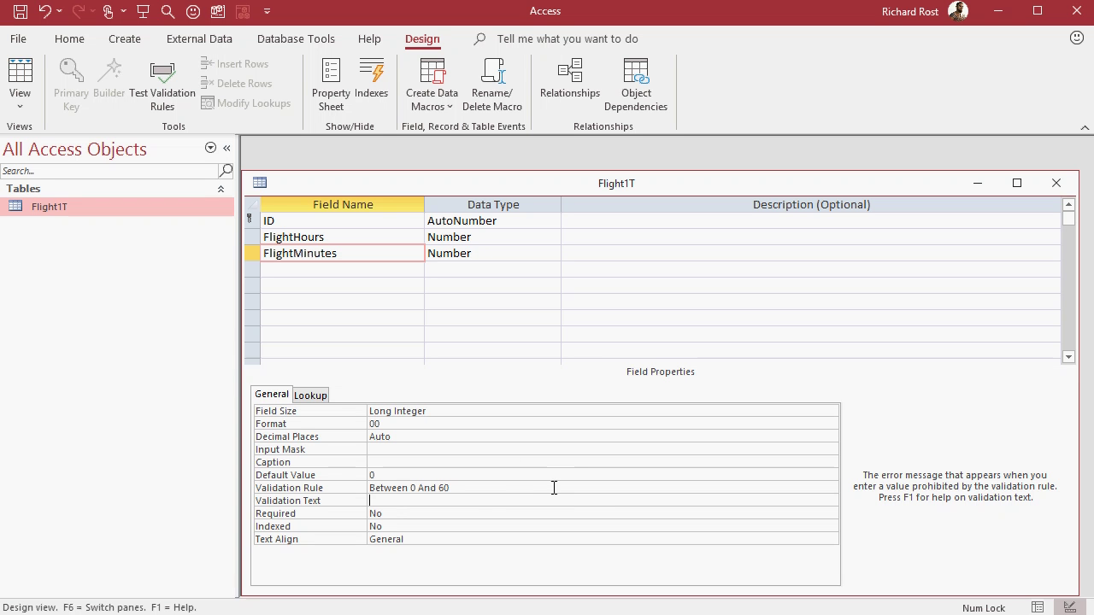
Save the table design, testing the existing data against the new rules, and close the table
key("ctrl+s")
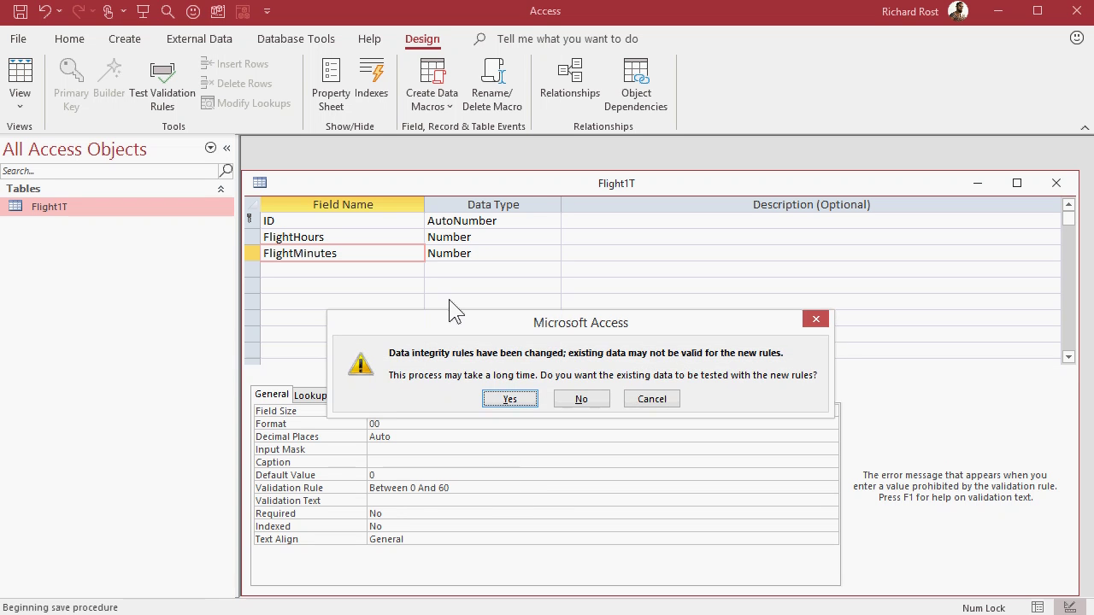
left_click(510, 398)
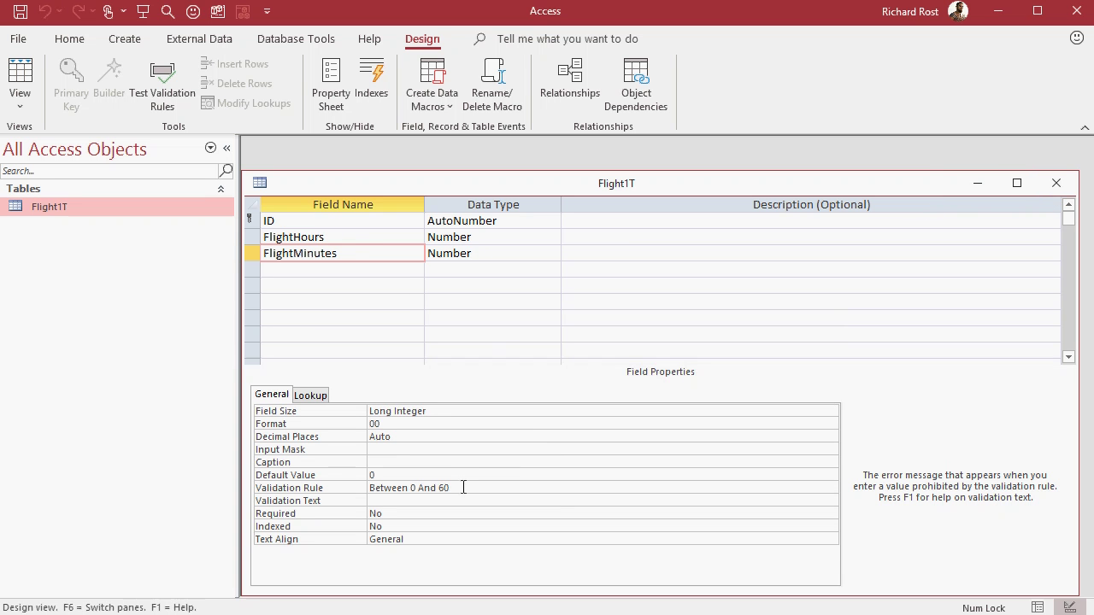
left_click(1056, 181)
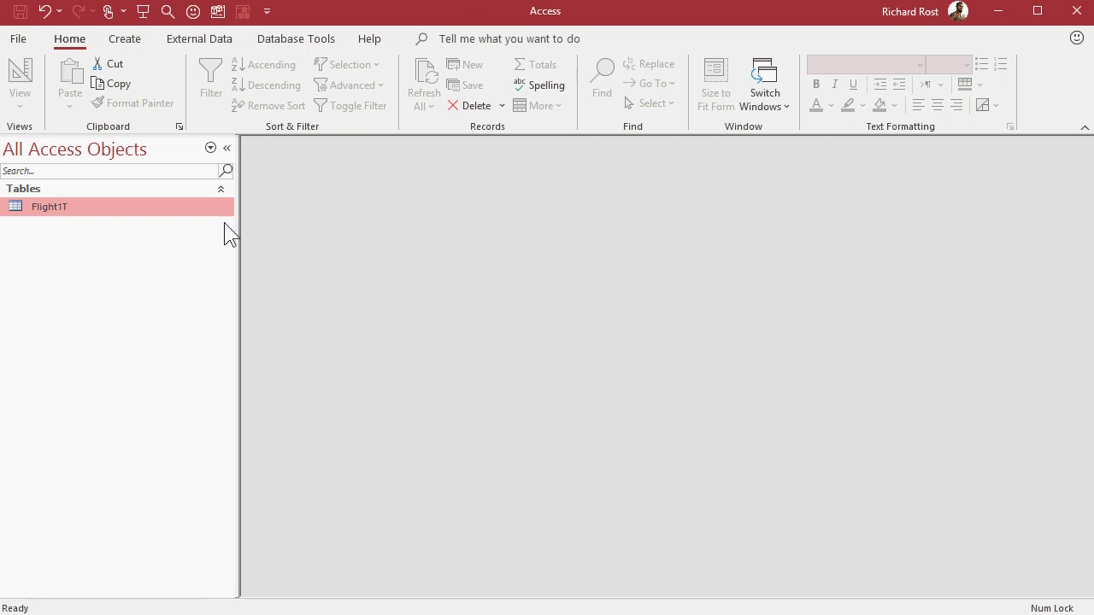
Open the Flight1T datasheet and start a record with 120 FlightHours, trying 90 as its FlightMinutes
double_click(92, 209)
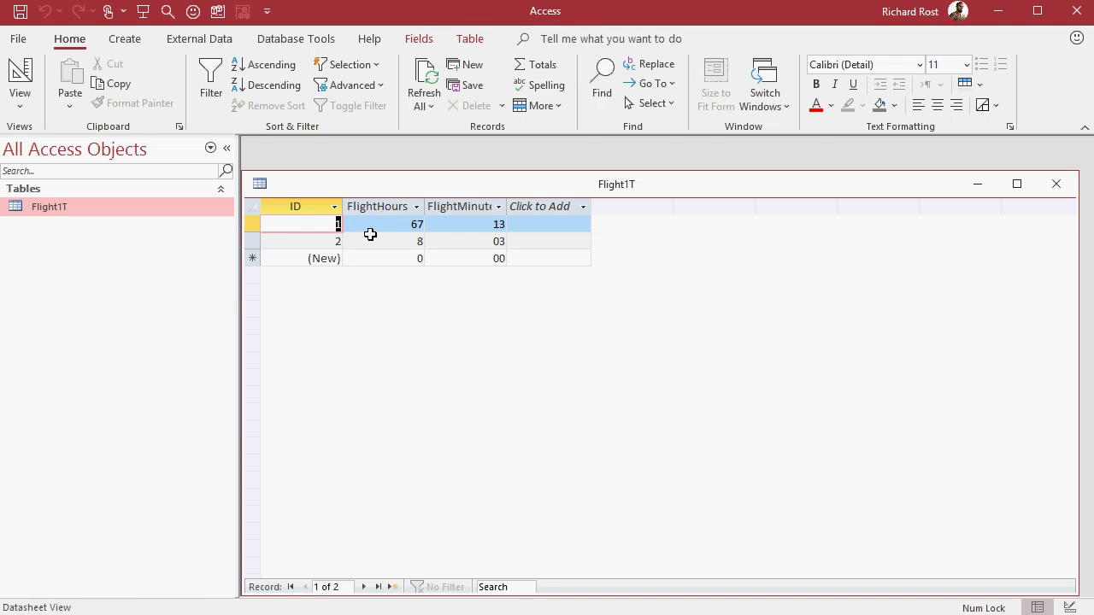
left_click(252, 258)
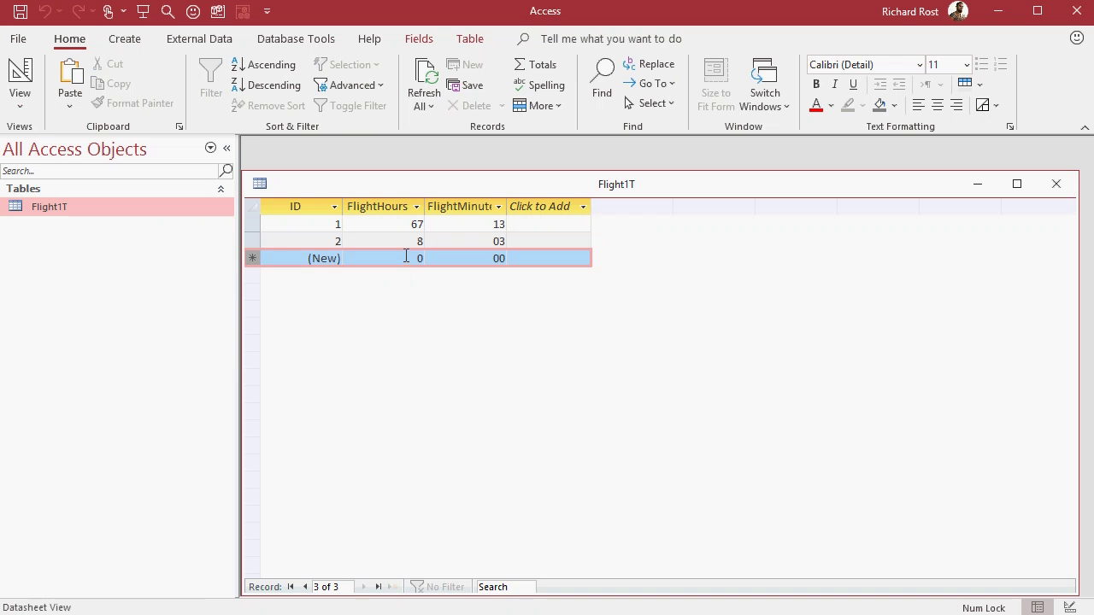
key("Tab")
type("120")
key("Tab")
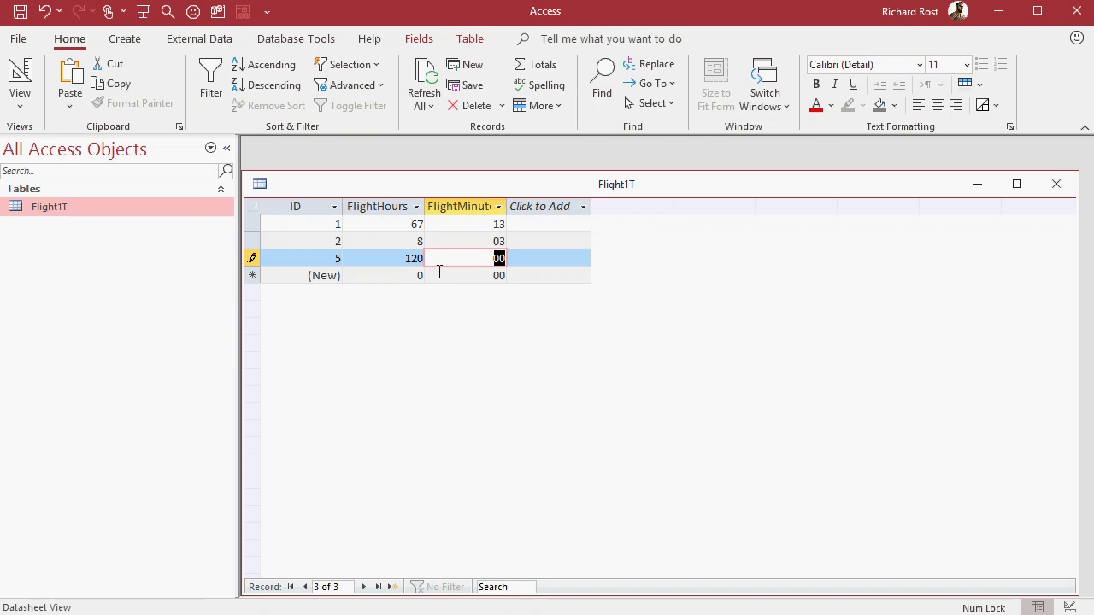
type("90")
key("Tab")
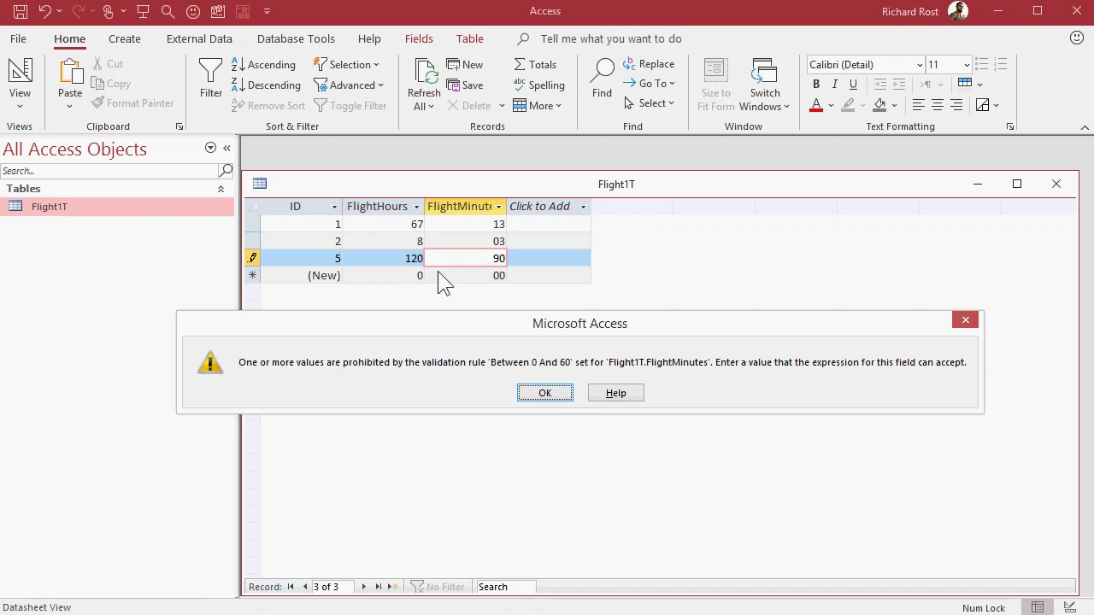
left_click(545, 393)
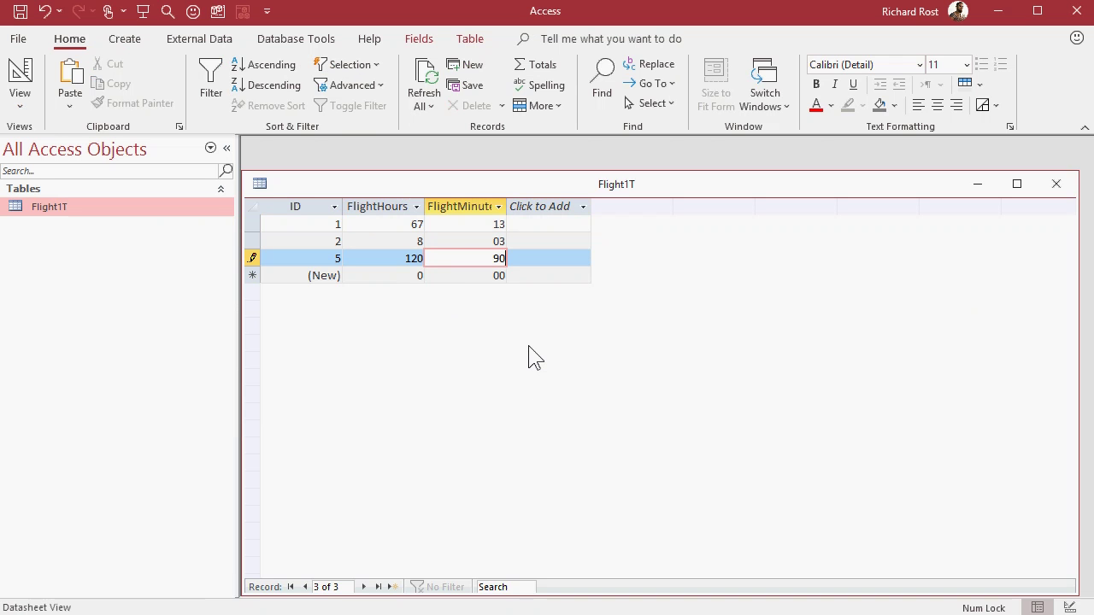
Discard the rejected minutes entry and set the FlightMinutes of the 120-hour record to 9
key("Escape")
type("9")
key("Tab")
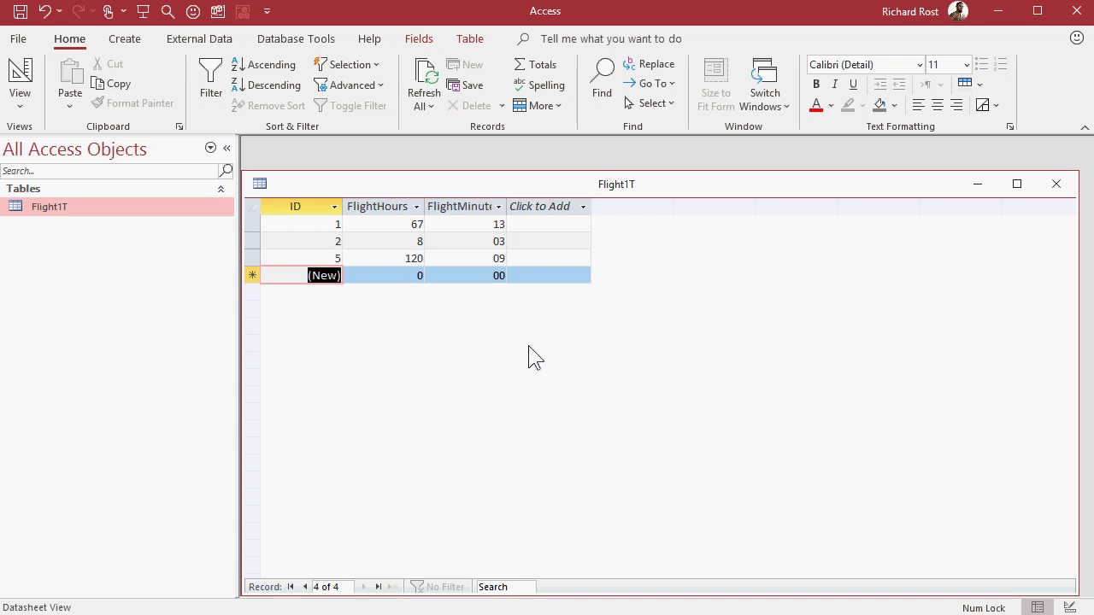
Enter another flight record with 1 FlightHours and 8 FlightMinutes
key("Tab")
type("1")
key("Tab")
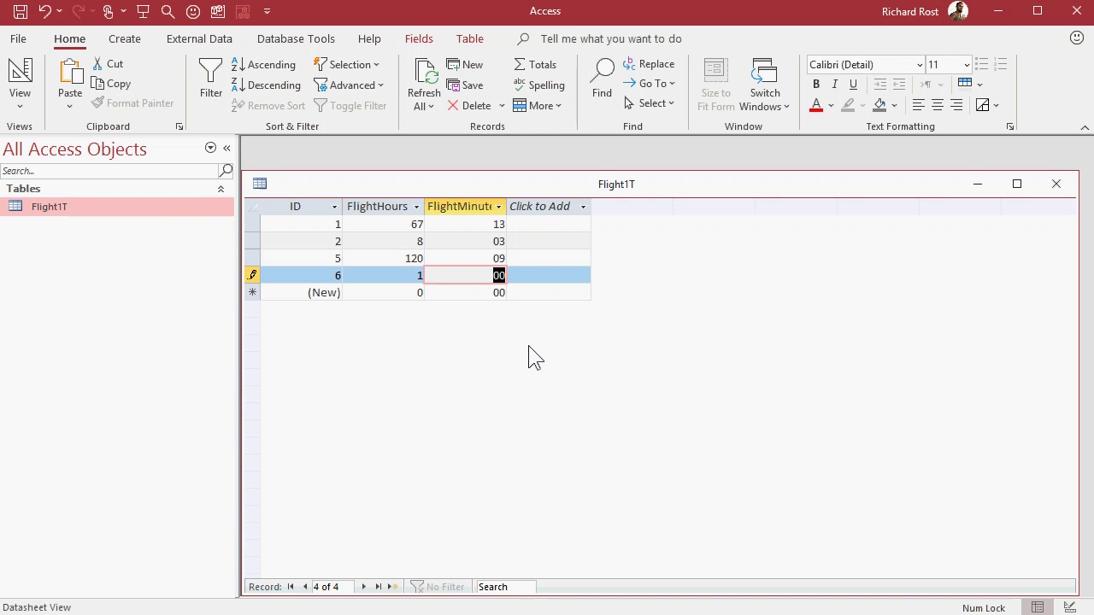
type("8")
key("Tab")
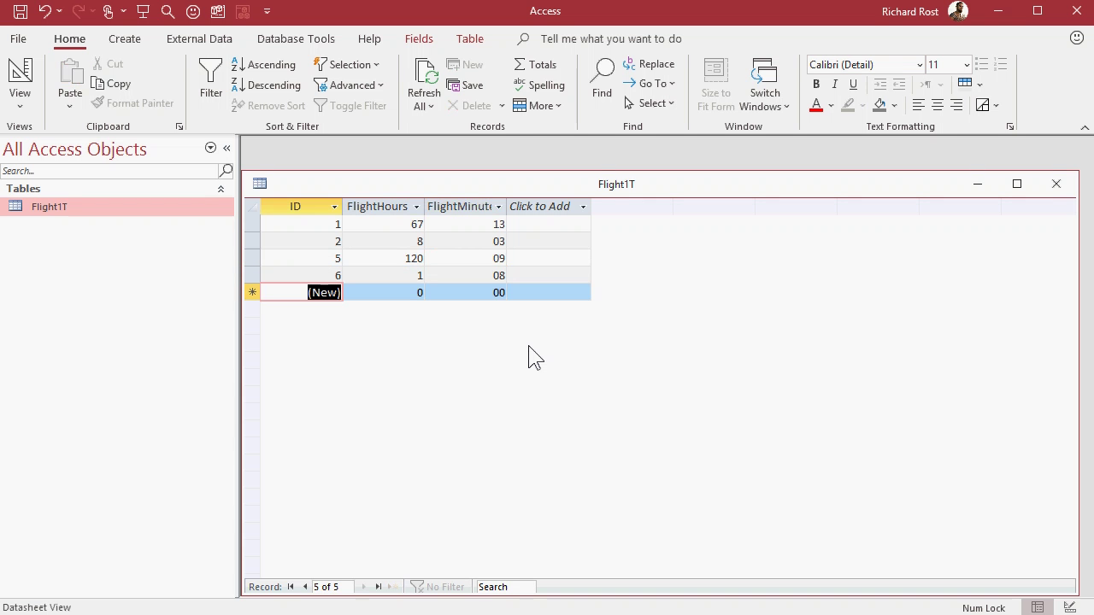
Close the Flight1T table and design a new query based on Flight1T that includes all of its fields
left_click(1056, 184)
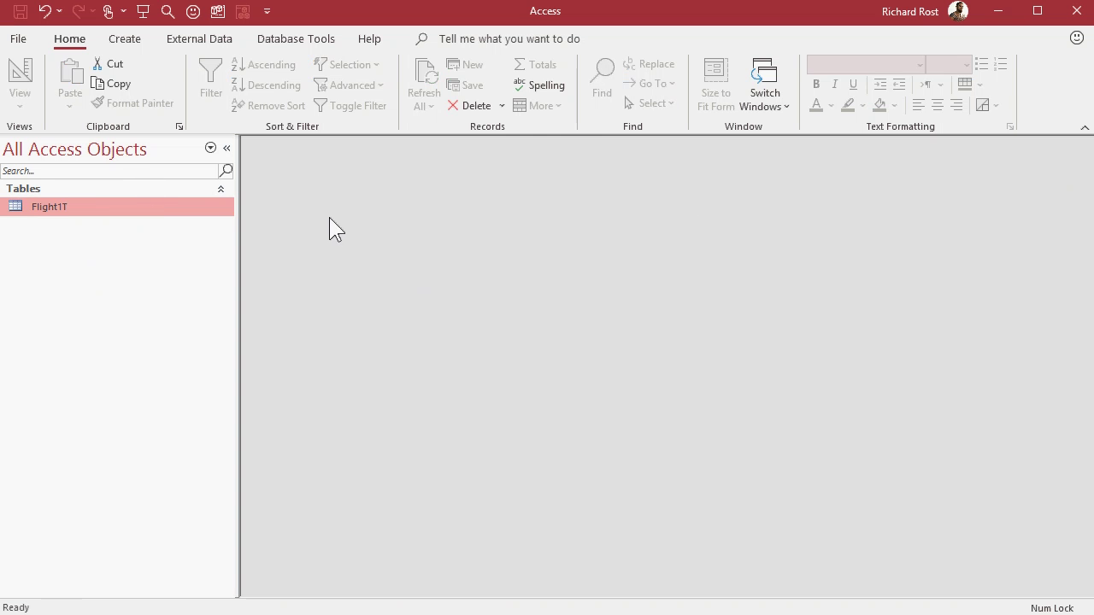
left_click(125, 38)
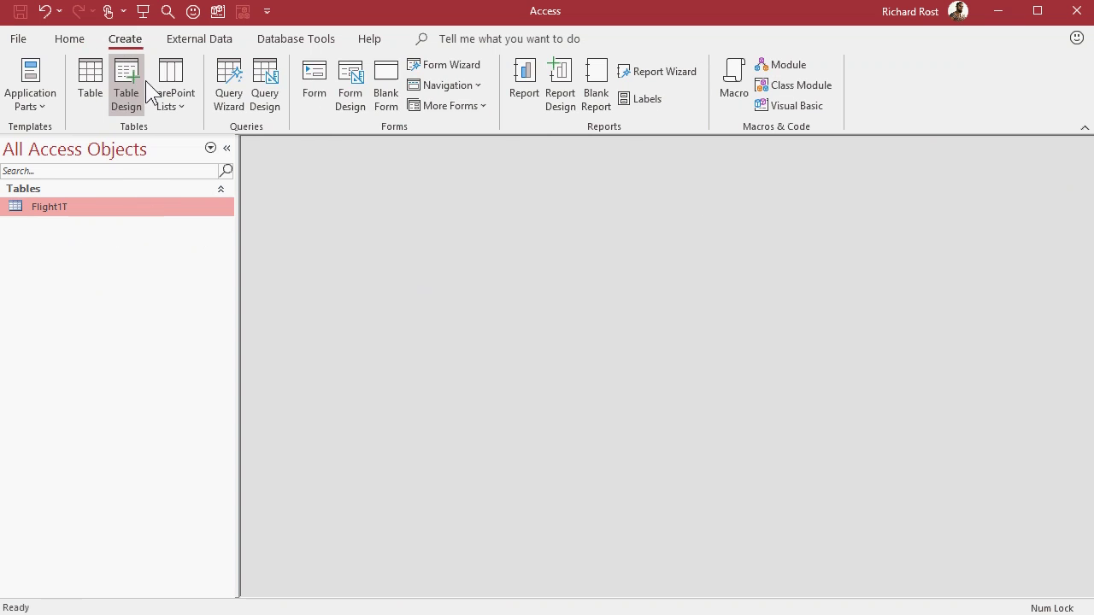
left_click(265, 85)
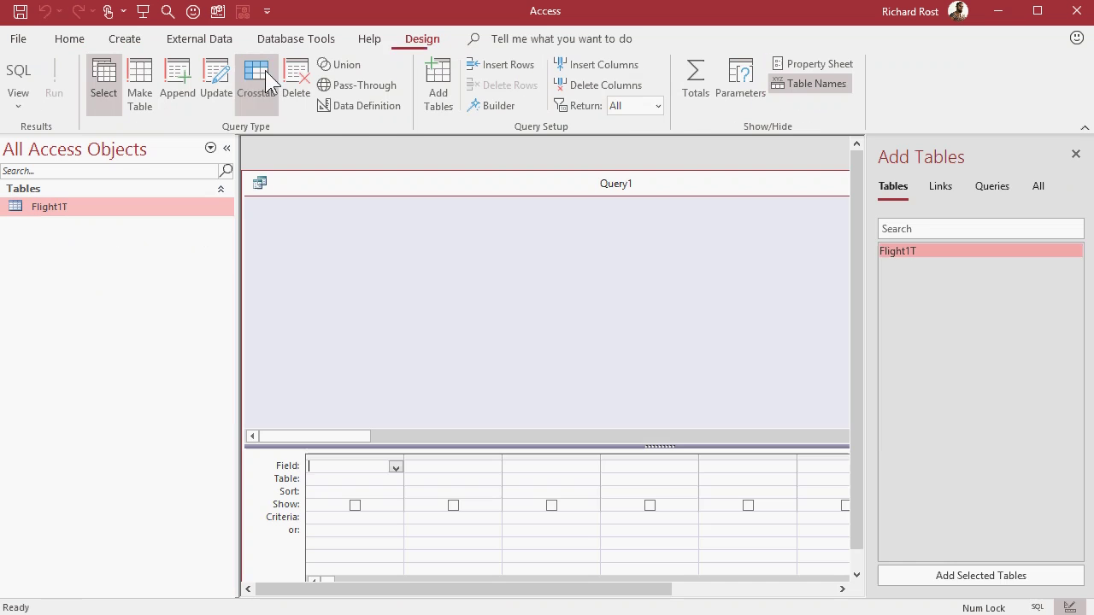
double_click(936, 249)
left_click(1074, 154)
left_click_drag(850, 182, 853, 161)
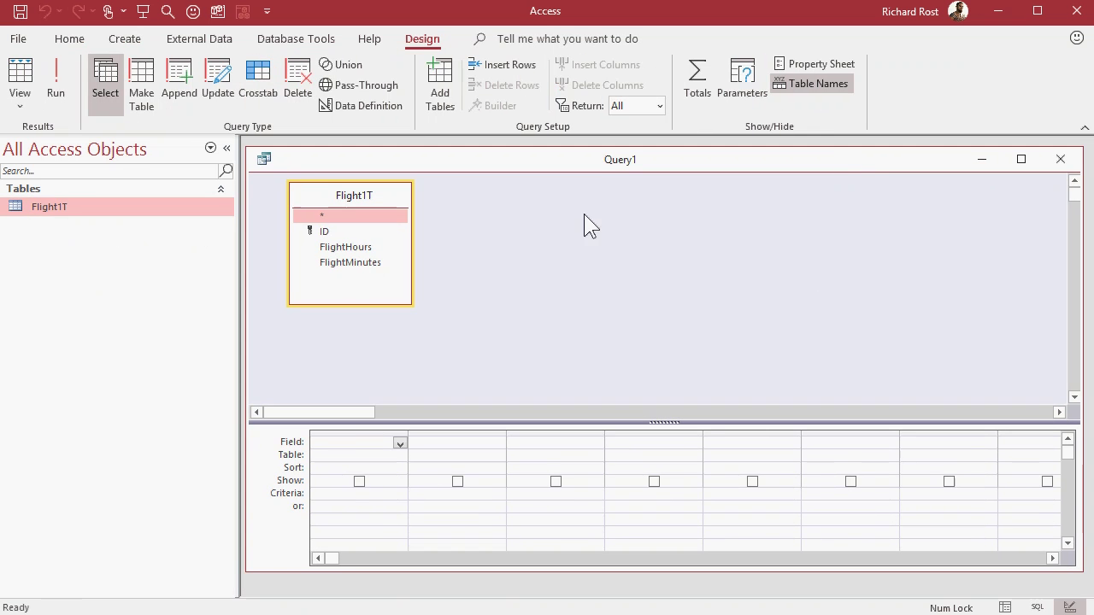
double_click(326, 217)
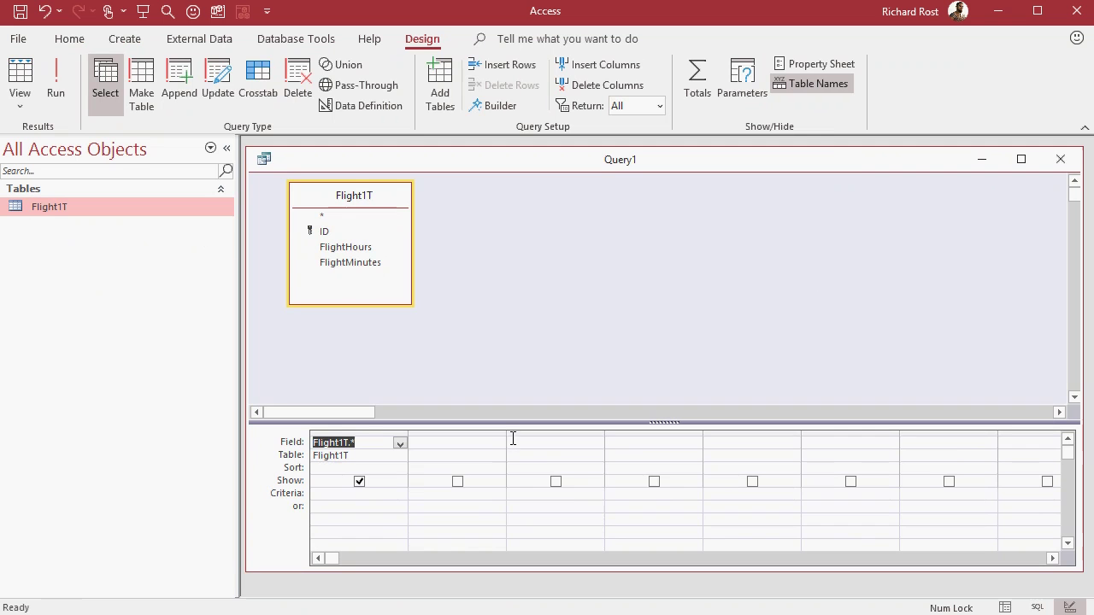
Add the calculated field TotalMinutes: ([FlightHours]*60)+[FlightMinutes] to the query, run it, and widen the resulting column
left_click_drag(506, 436, 612, 437)
left_click(462, 444)
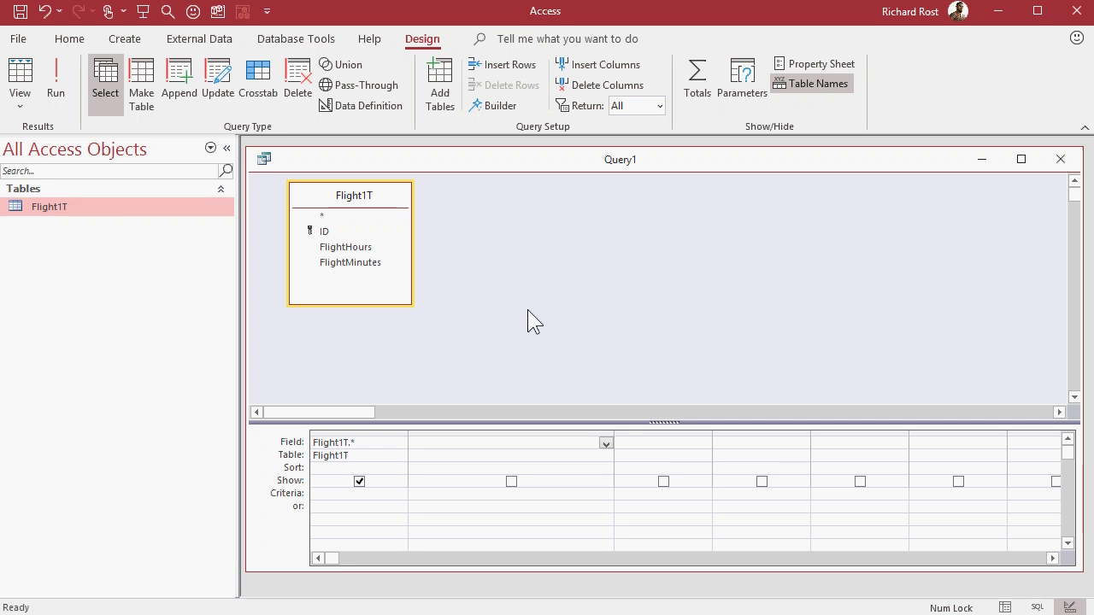
type("TotalMinutes: (FlightHours*60)")
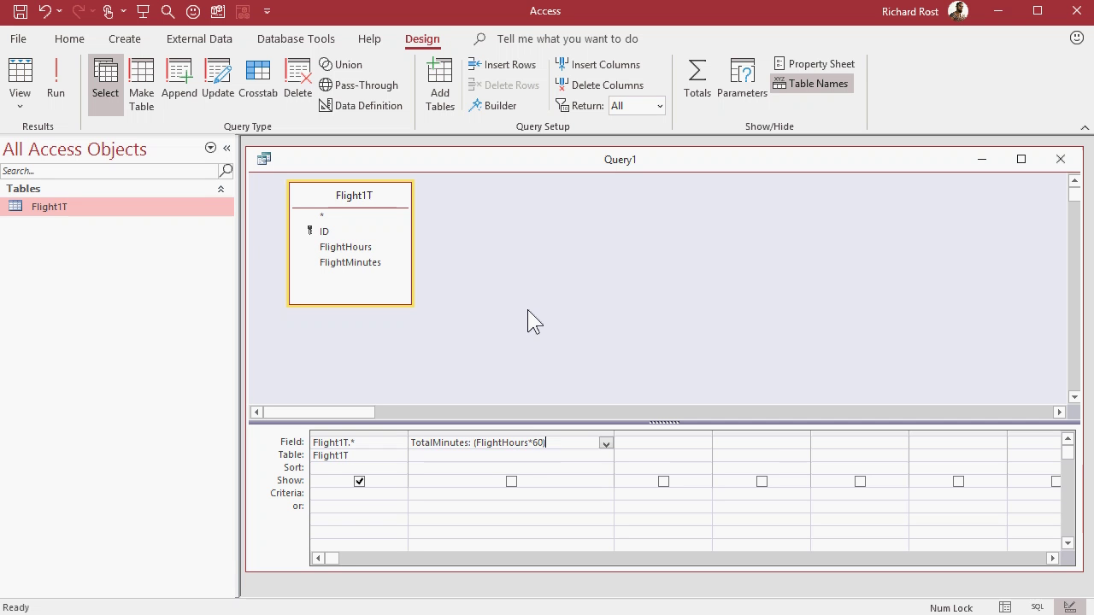
type("+FlightMinutes")
key("Tab")
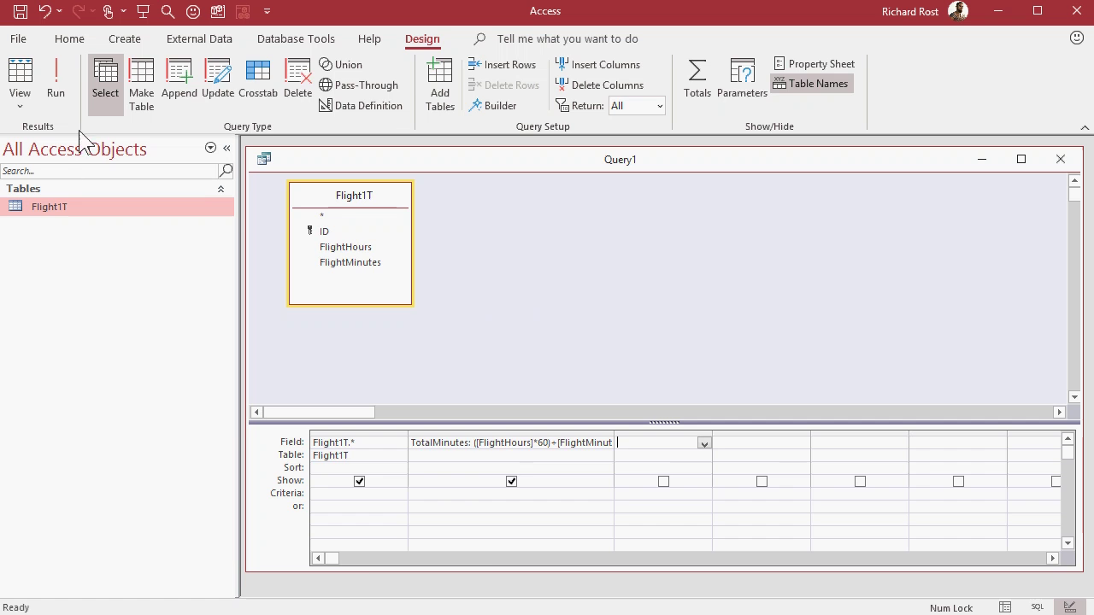
left_click(56, 86)
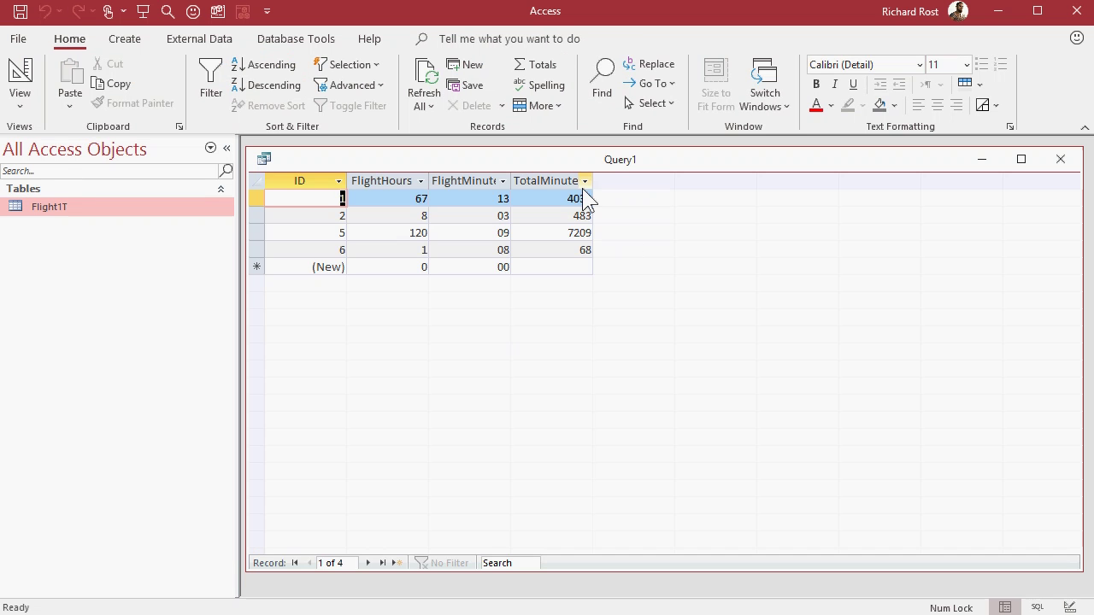
left_click_drag(592, 179, 615, 178)
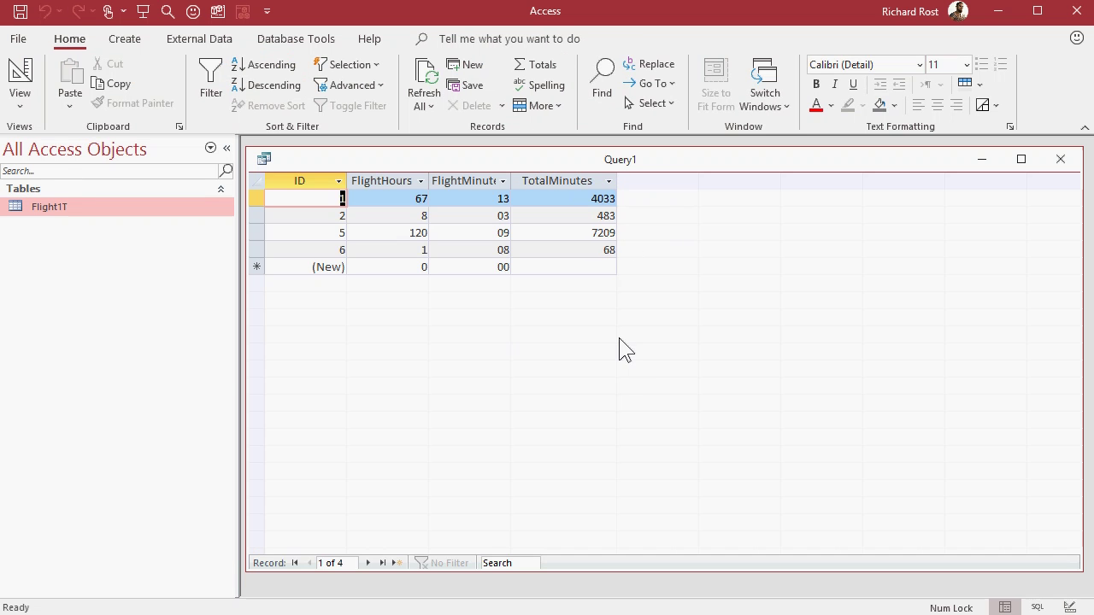
Add the calculated field TotalHours: [TotalMinutes]/60 to the query design, run it, and widen the TotalHours column
left_click(18, 81)
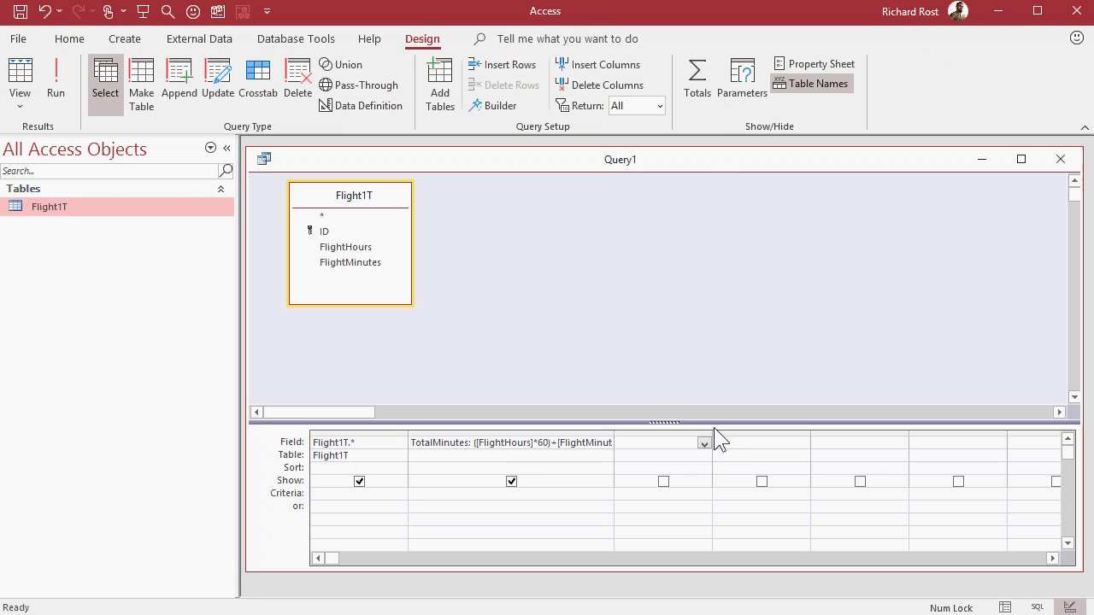
left_click_drag(713, 433, 815, 432)
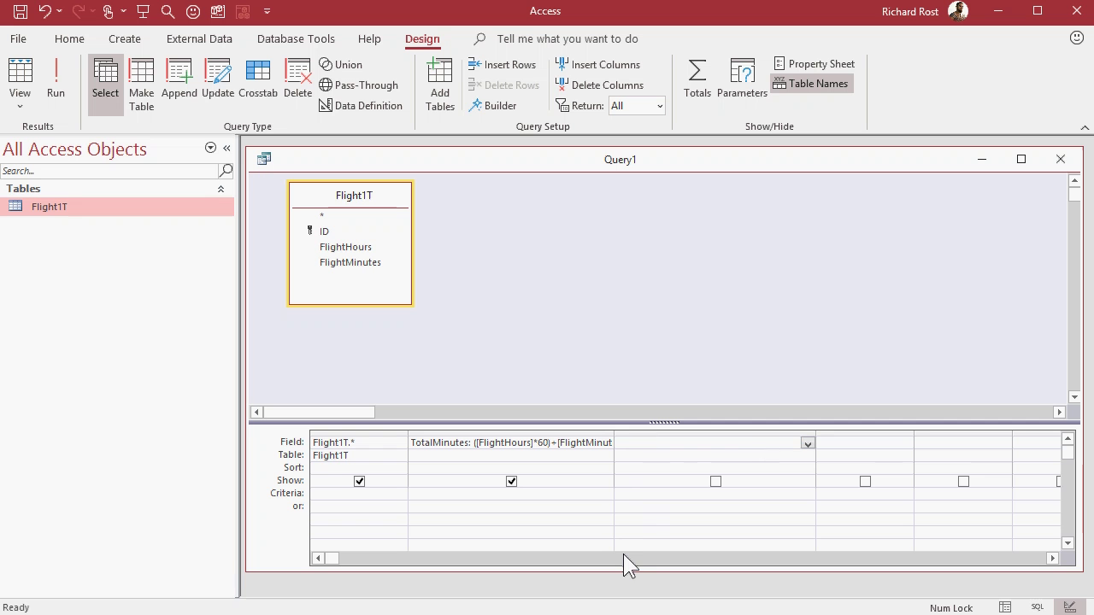
type("TotalHours:")
type("TotalMinutes]/60")
key("Tab")
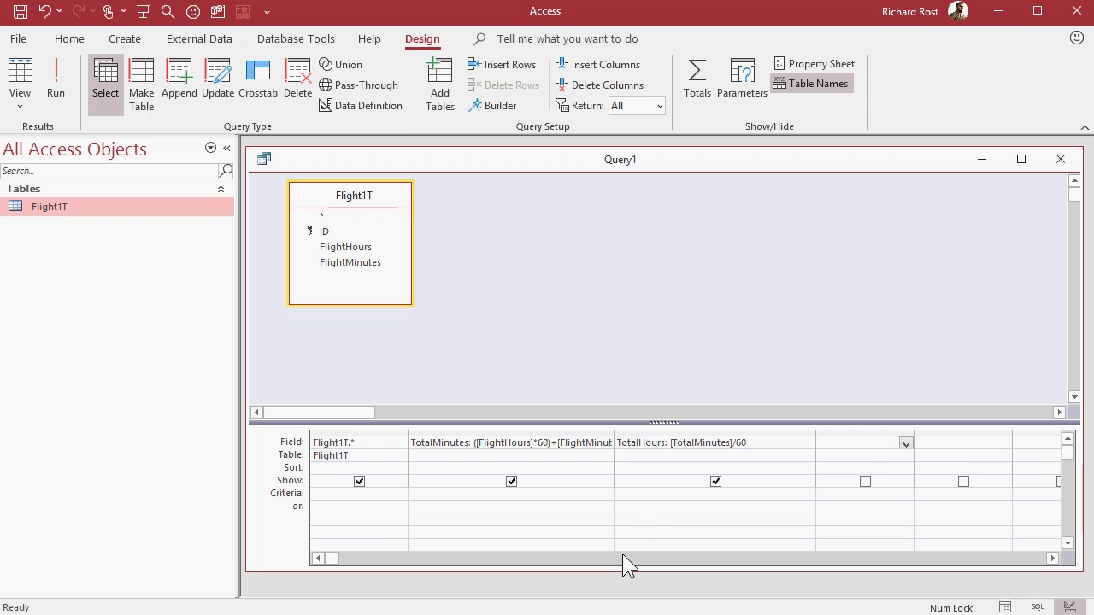
left_click(55, 84)
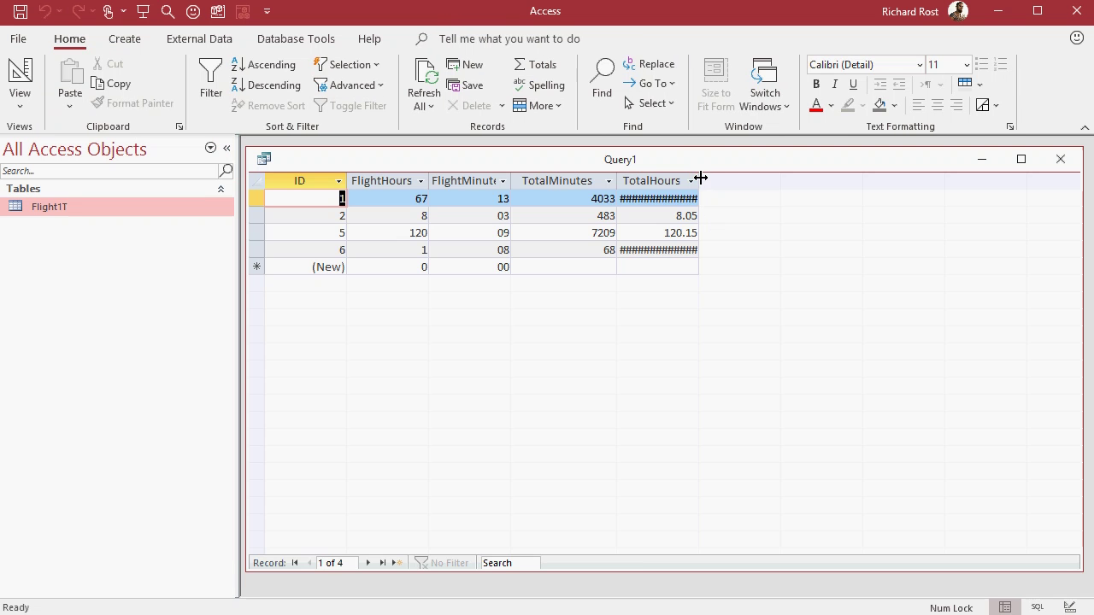
left_click_drag(699, 179, 736, 175)
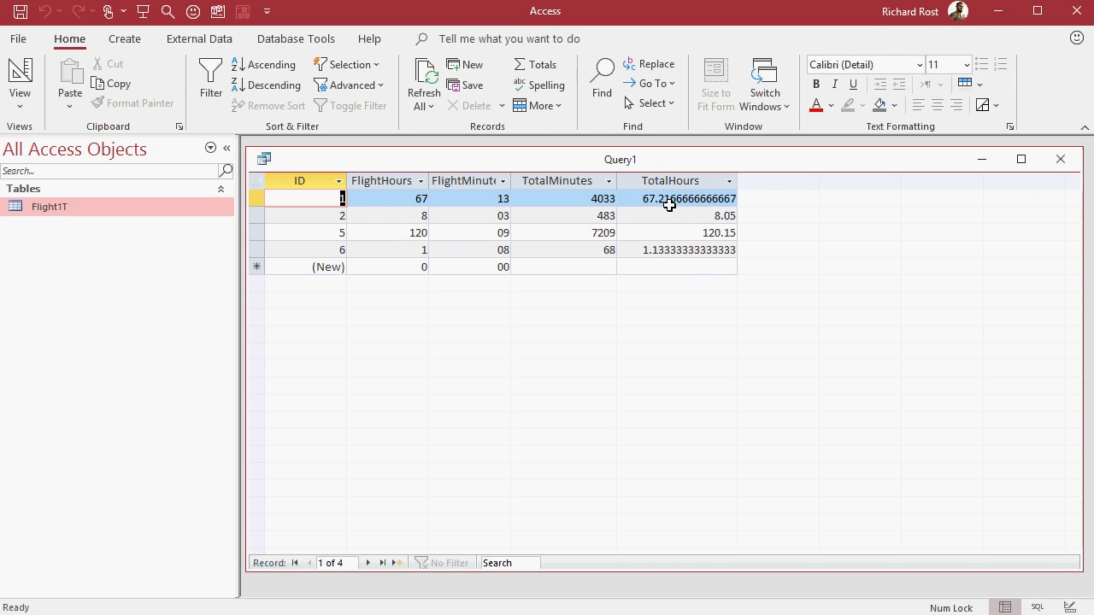
Round the TotalHours expression to two decimals as Round([TotalMinutes]/60,2) and run the query again
left_click(20, 75)
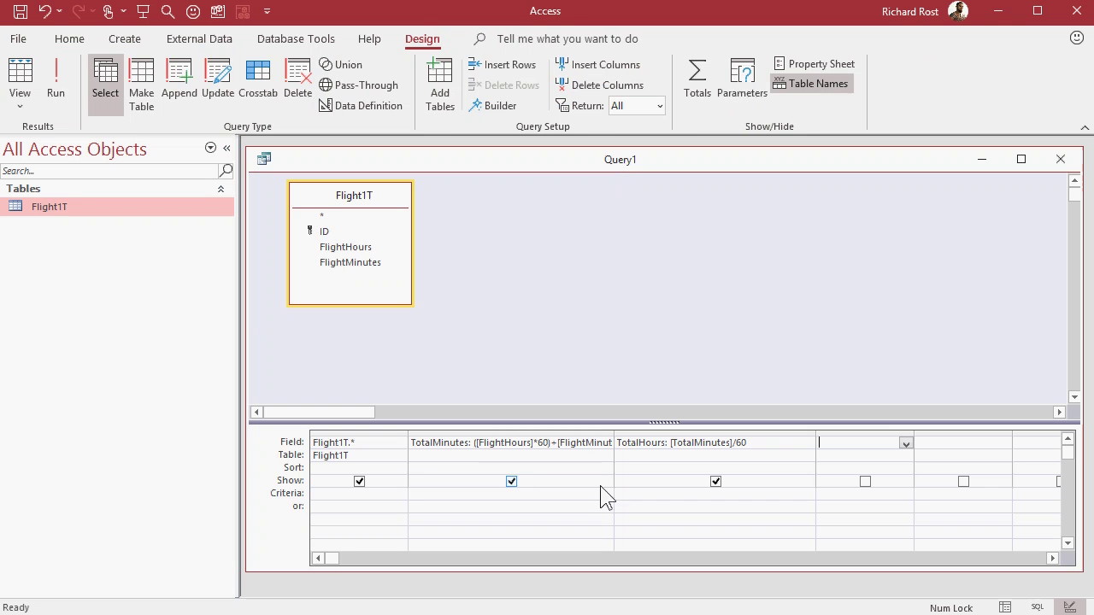
left_click(670, 442)
type("ROund(")
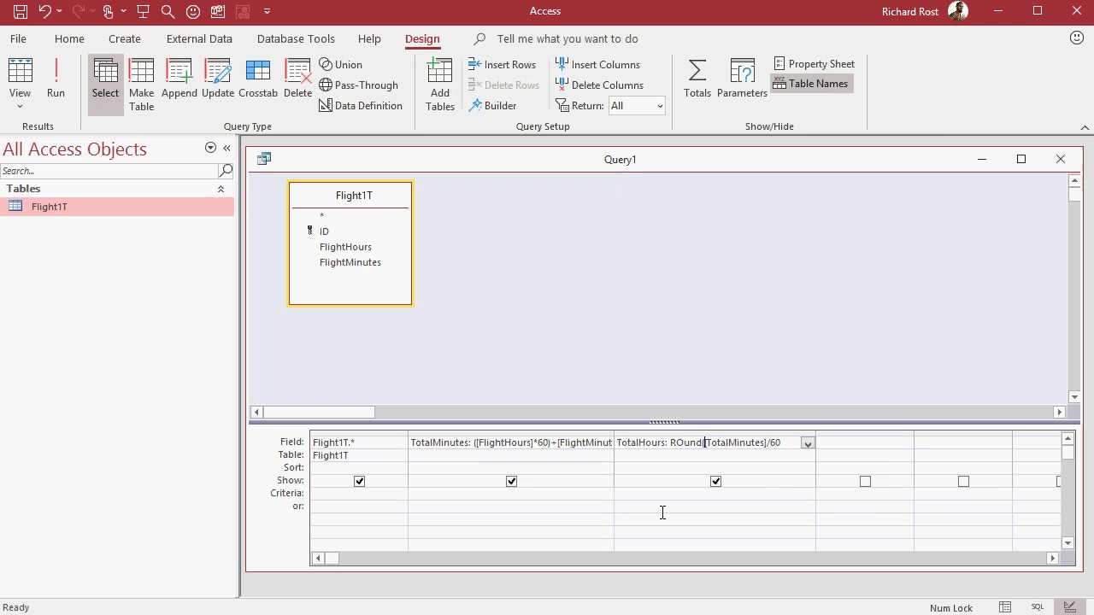
type(",2)")
key("Tab")
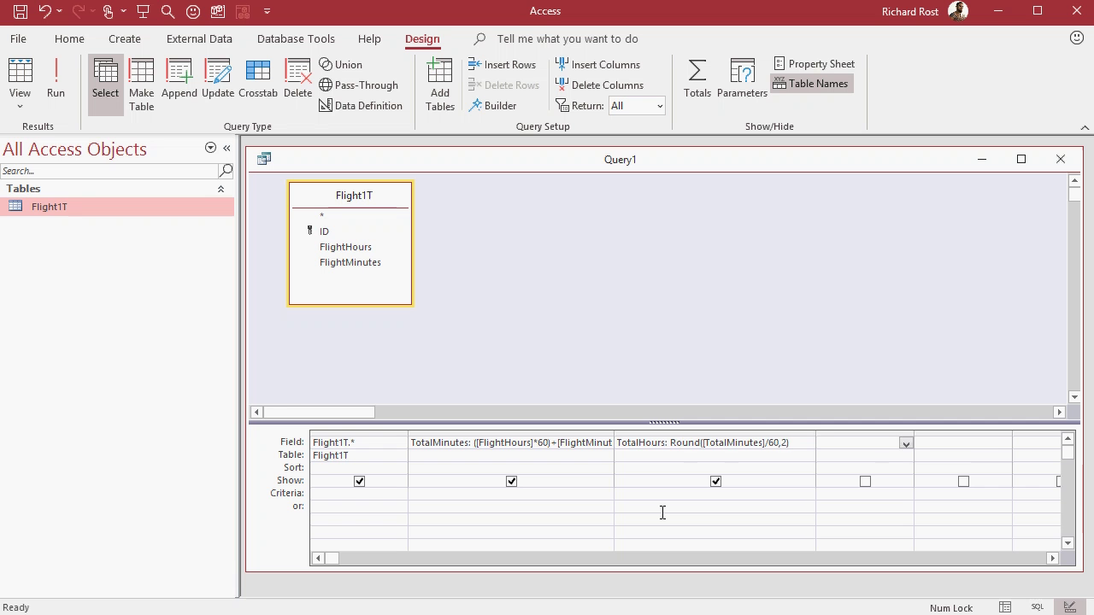
left_click(56, 85)
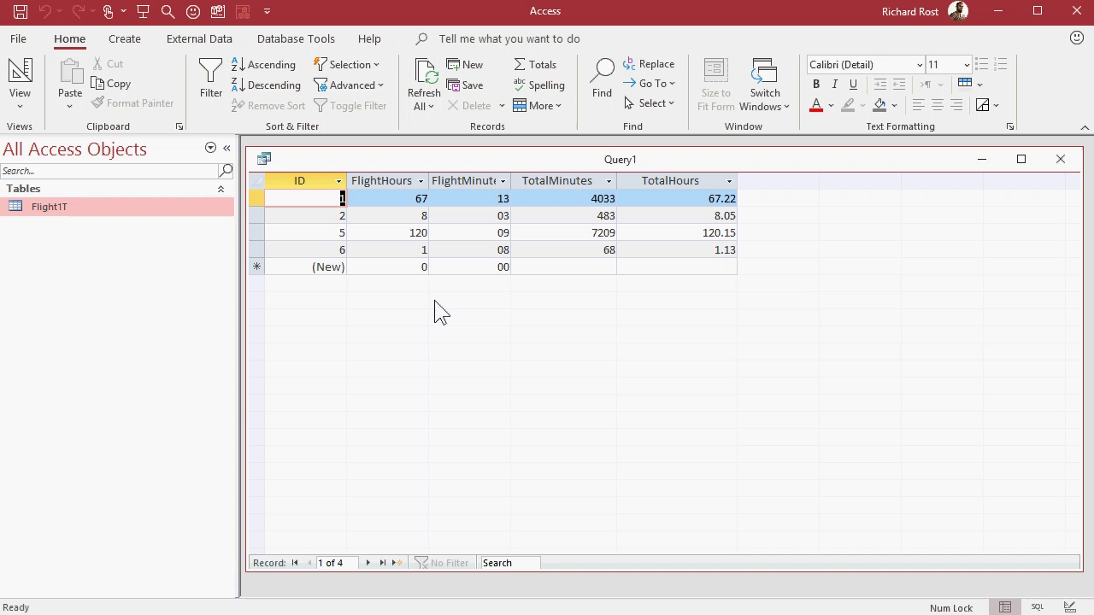
Close the query and save it as Flight1Q
left_click(1059, 159)
left_click(523, 395)
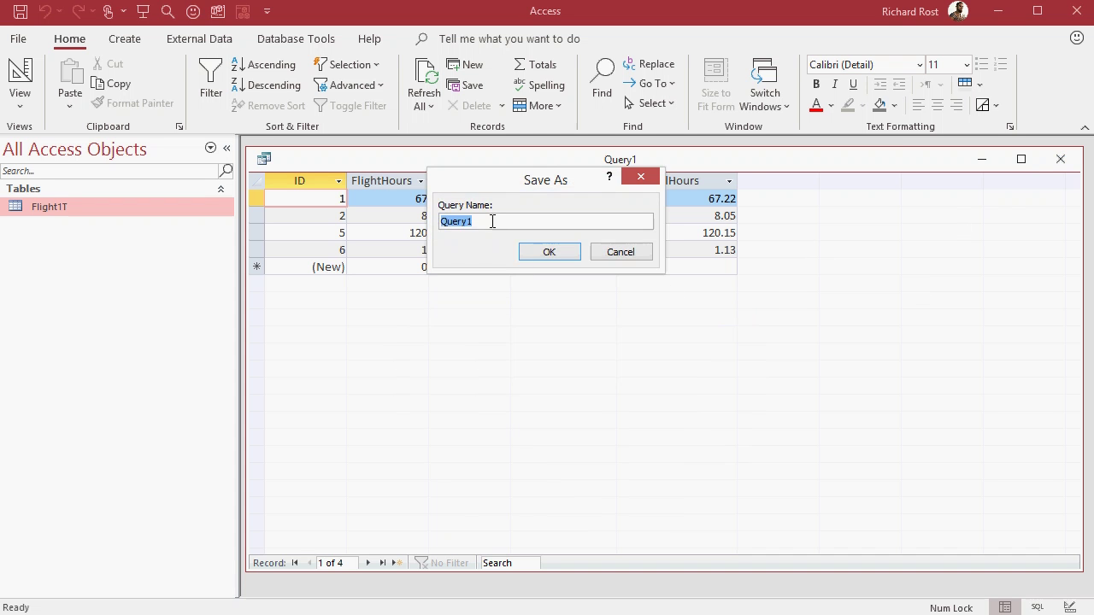
type("Flight1Q")
key("Return")
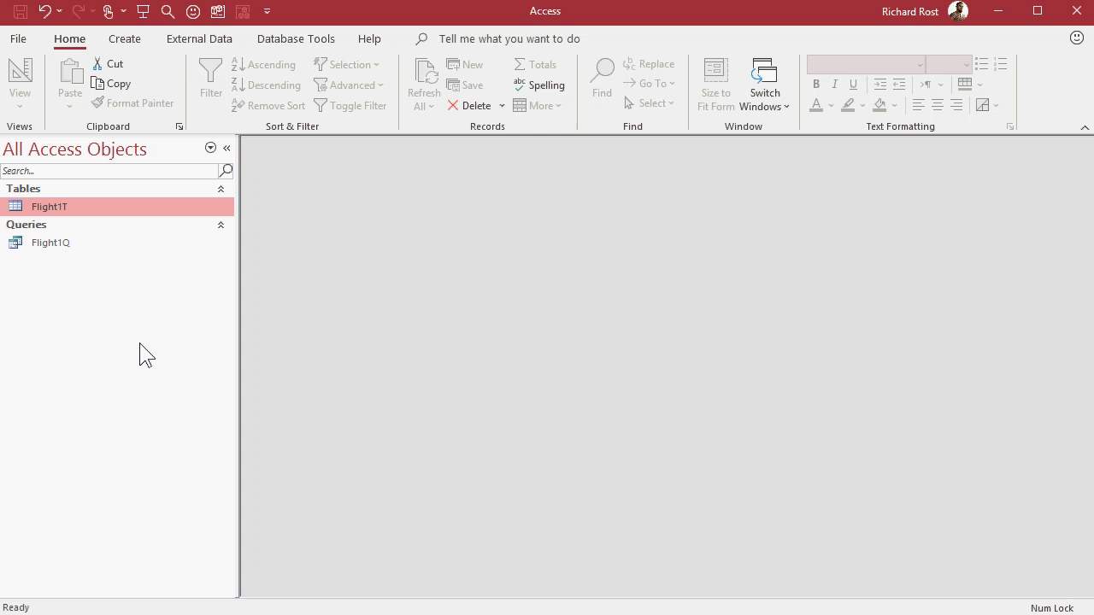
Design a new table with an AutoNumber field ID and a Short Text field FlightTime
left_click(125, 38)
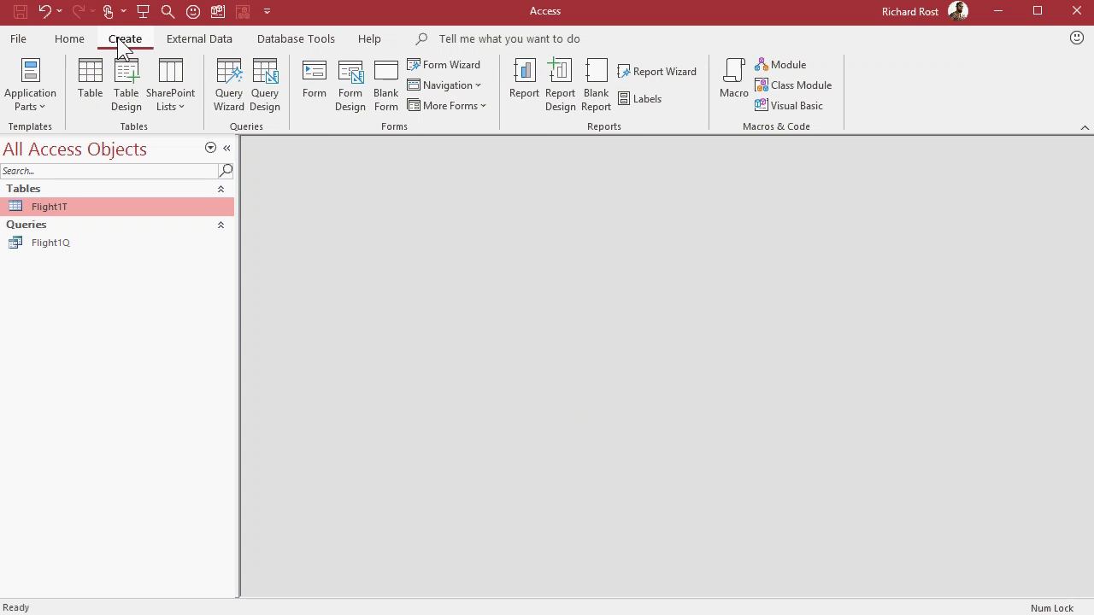
left_click(120, 94)
left_click_drag(399, 186, 402, 174)
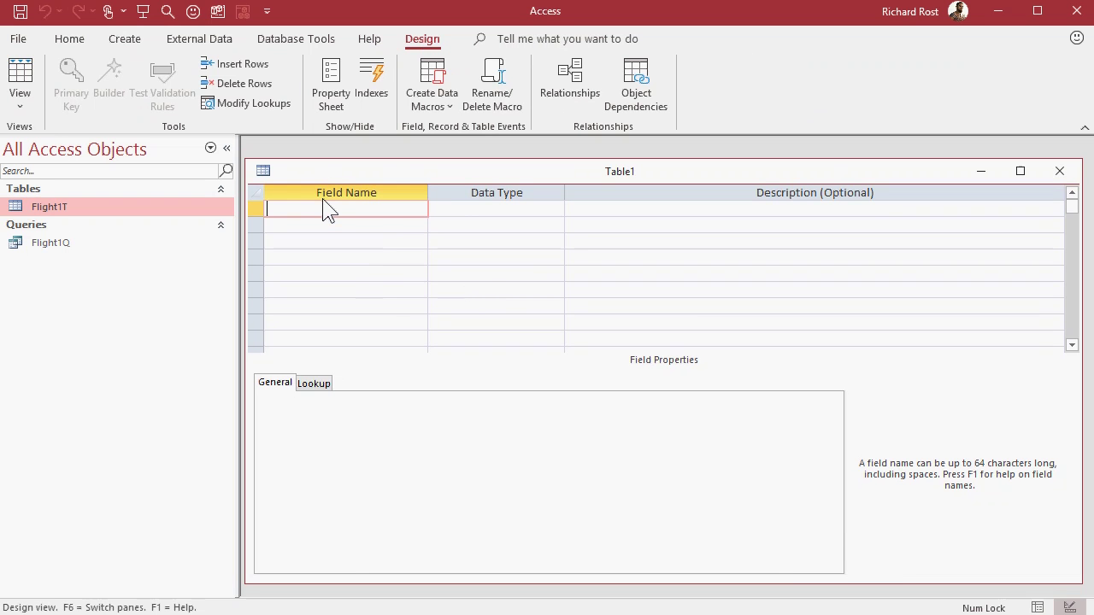
type("ID")
key("Tab")
type("AutoNumber")
key("Tab")
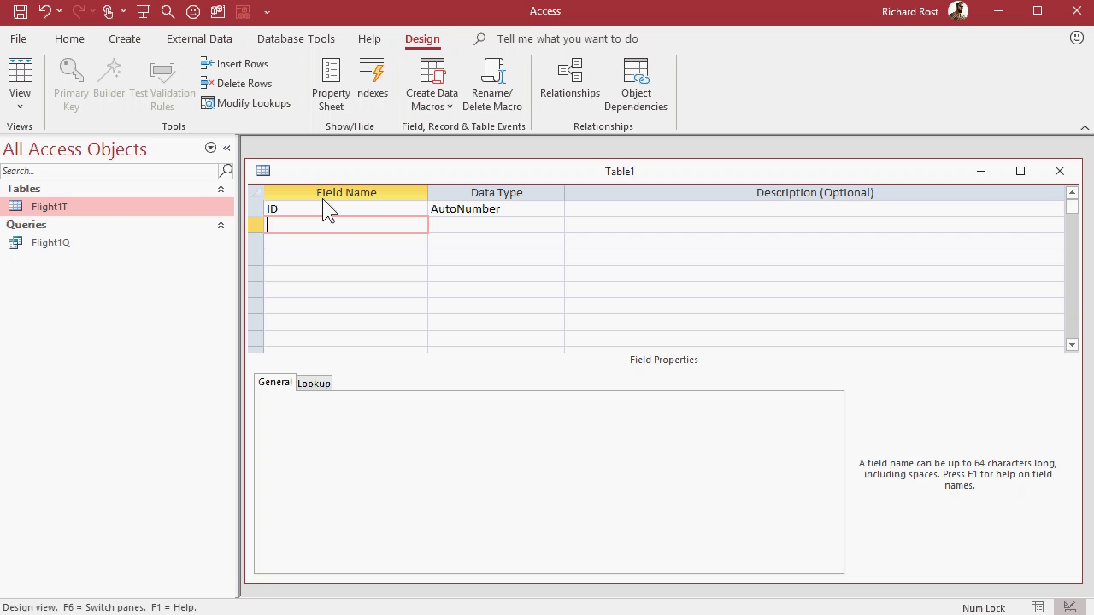
type("FlightTime")
key("Tab")
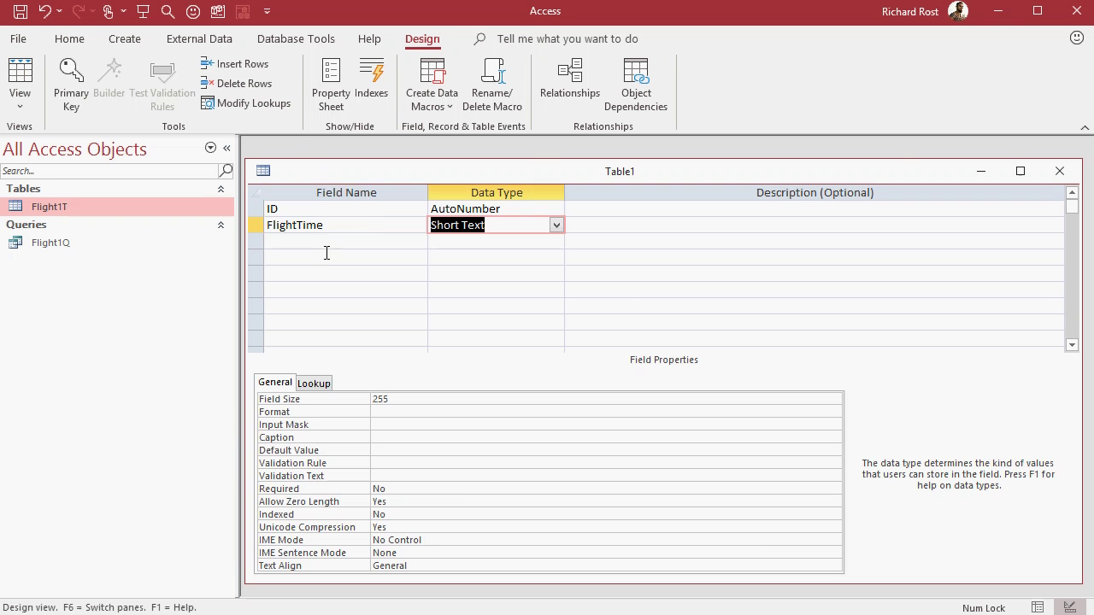
left_click(327, 240)
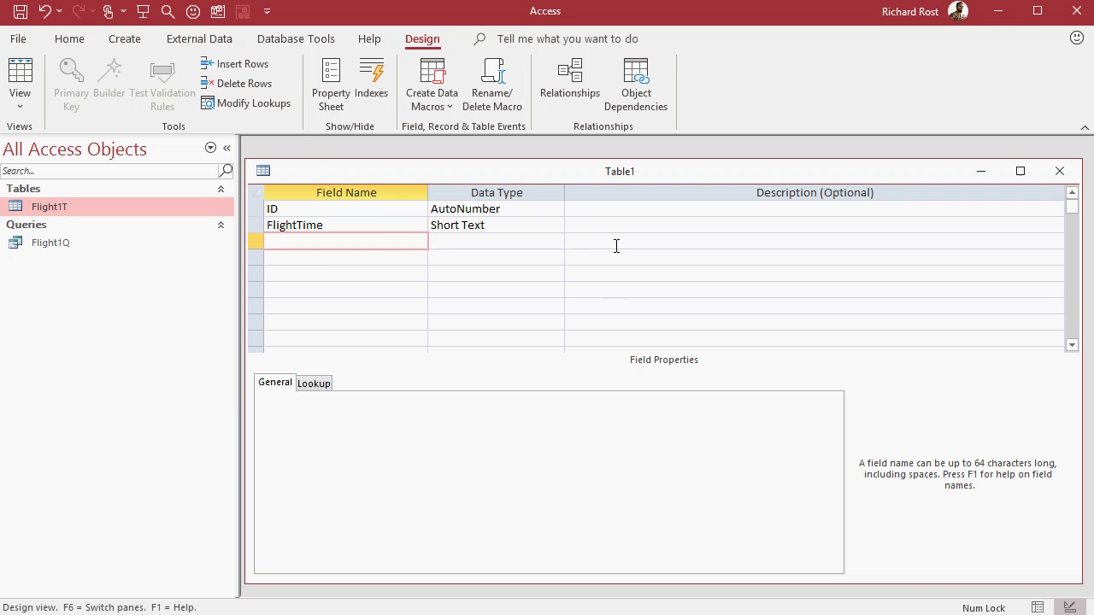
Save the new table as Flight2T and let Access create its primary key
key("ctrl+s")
type("Flitg")
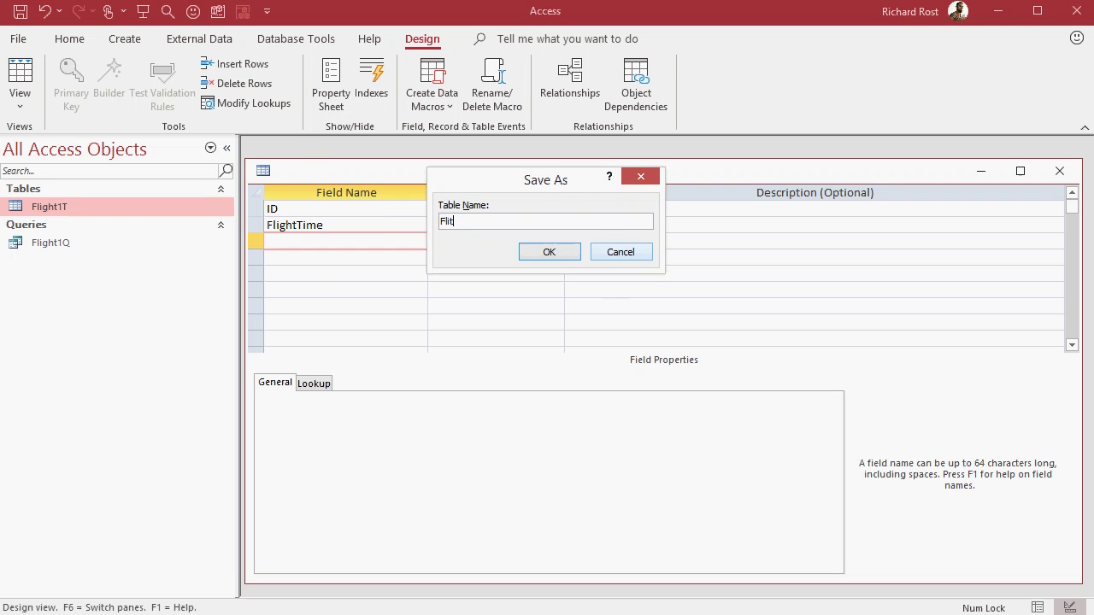
key("BackSpace")
key("BackSpace")
type("ght2T")
key("Return")
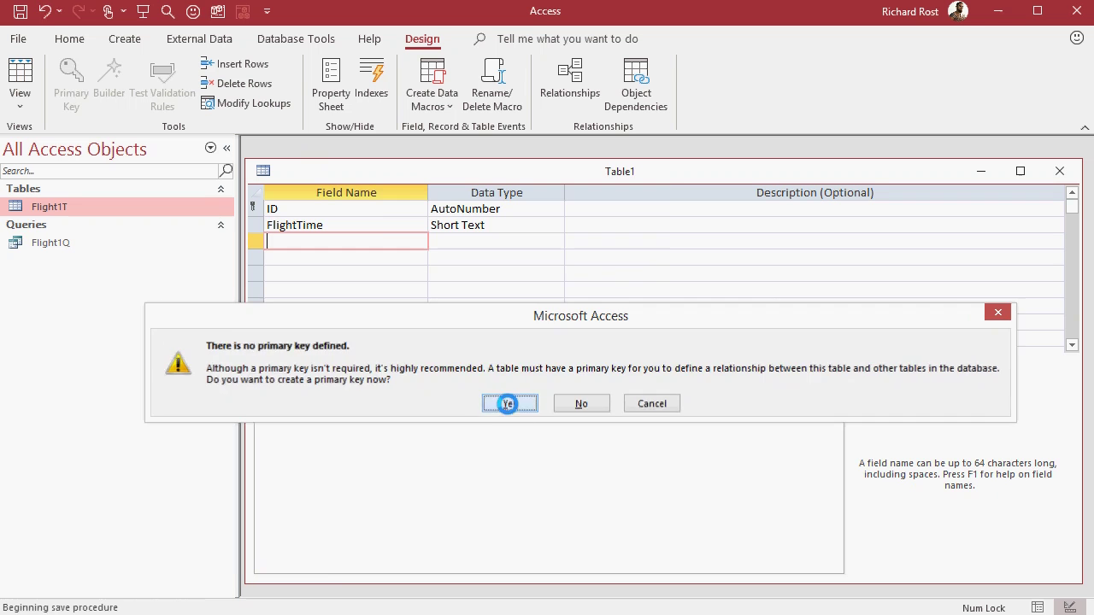
left_click(500, 401)
Show the Flight2T table as a datasheet and widen its FlightTime column to fit the heading
left_click(19, 81)
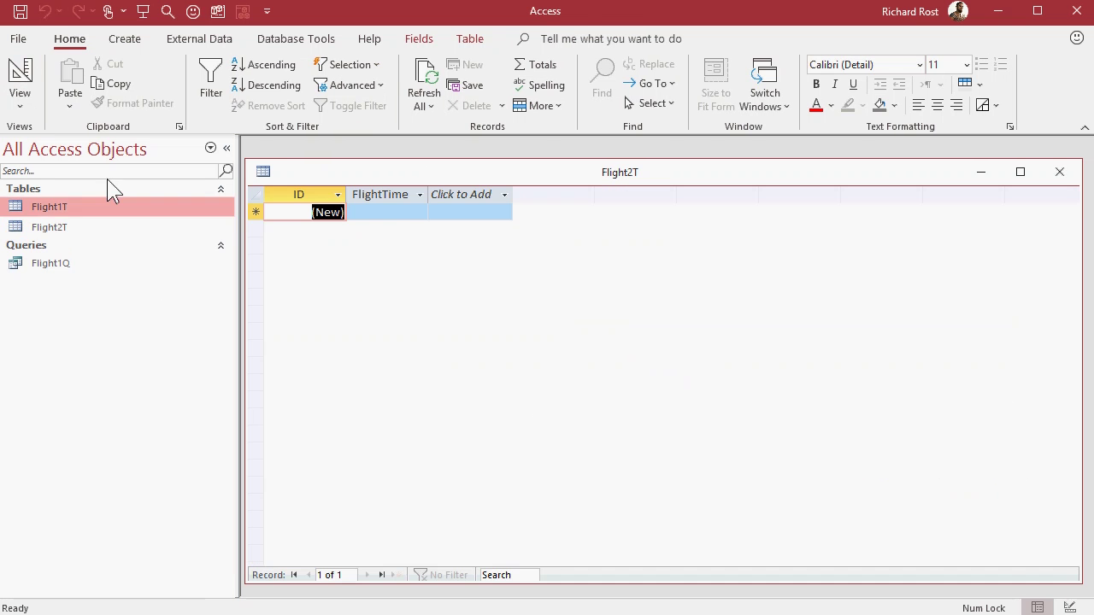
double_click(428, 194)
key("Escape")
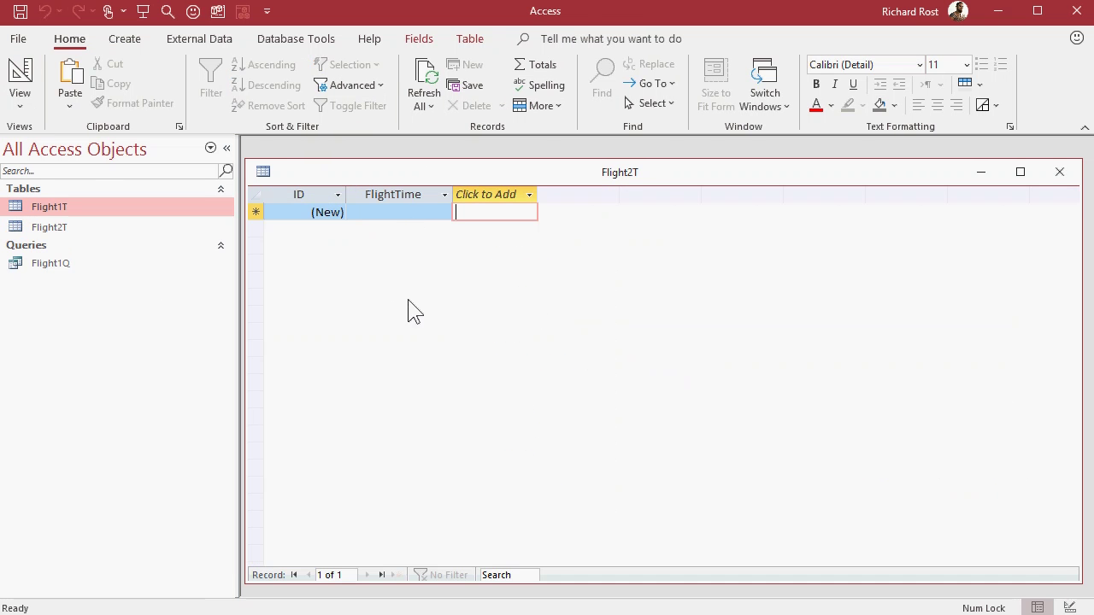
Enter two Flight2T records with the FlightTime values 1:18 and 135:7
left_click(380, 219)
type("1")
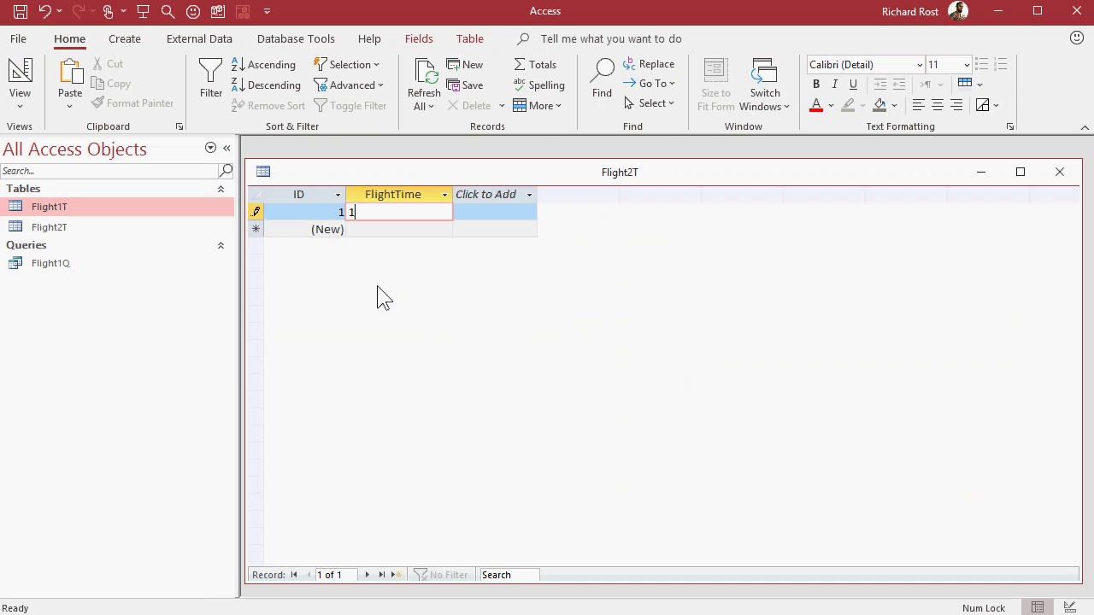
type(":18")
key("Down")
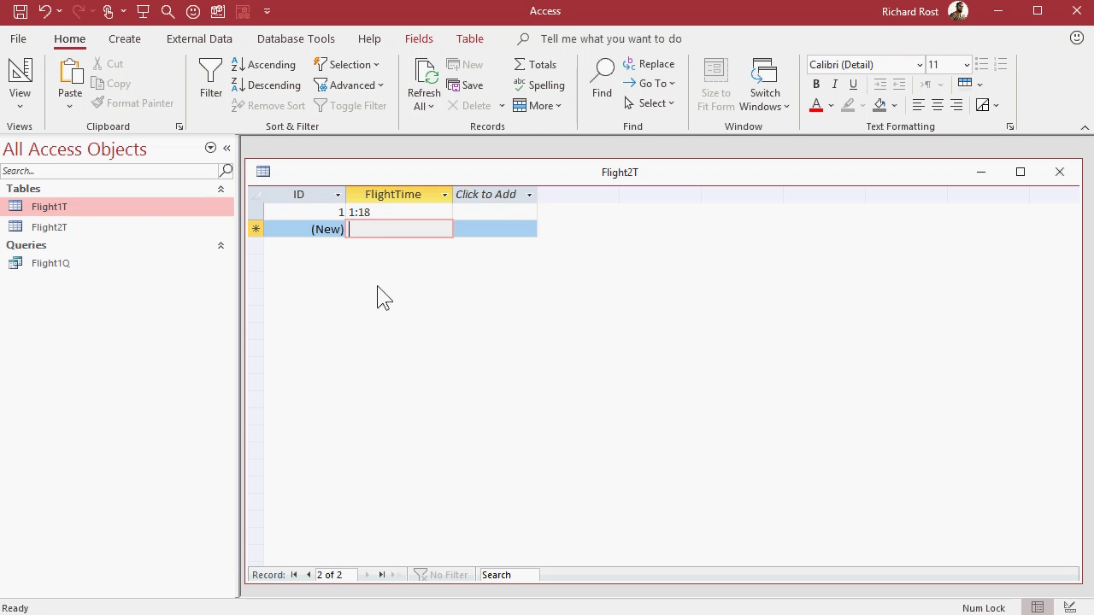
type("135:7")
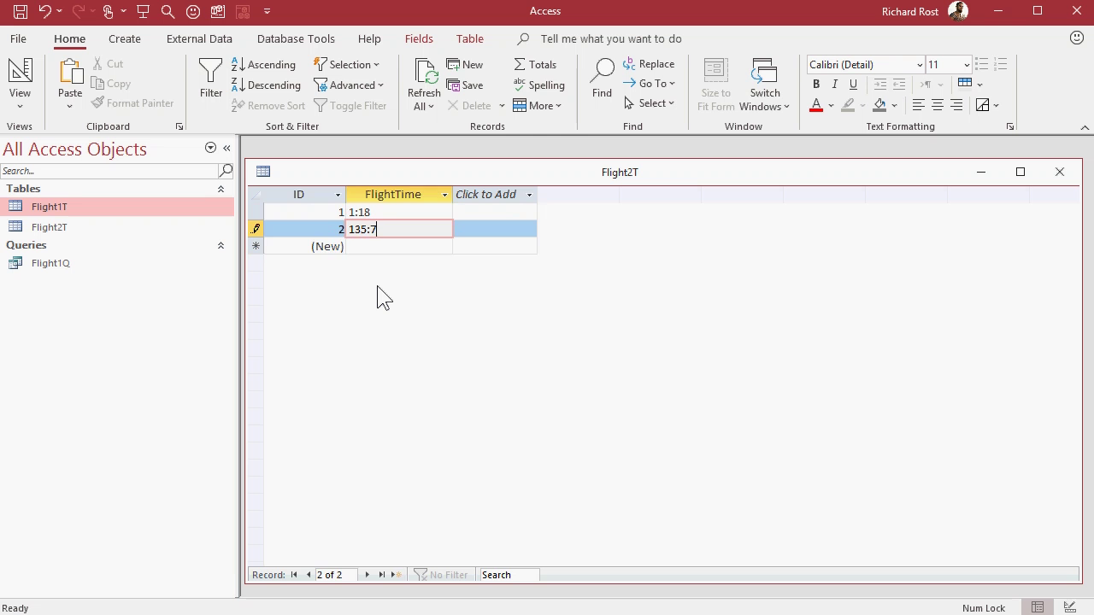
key("Tab")
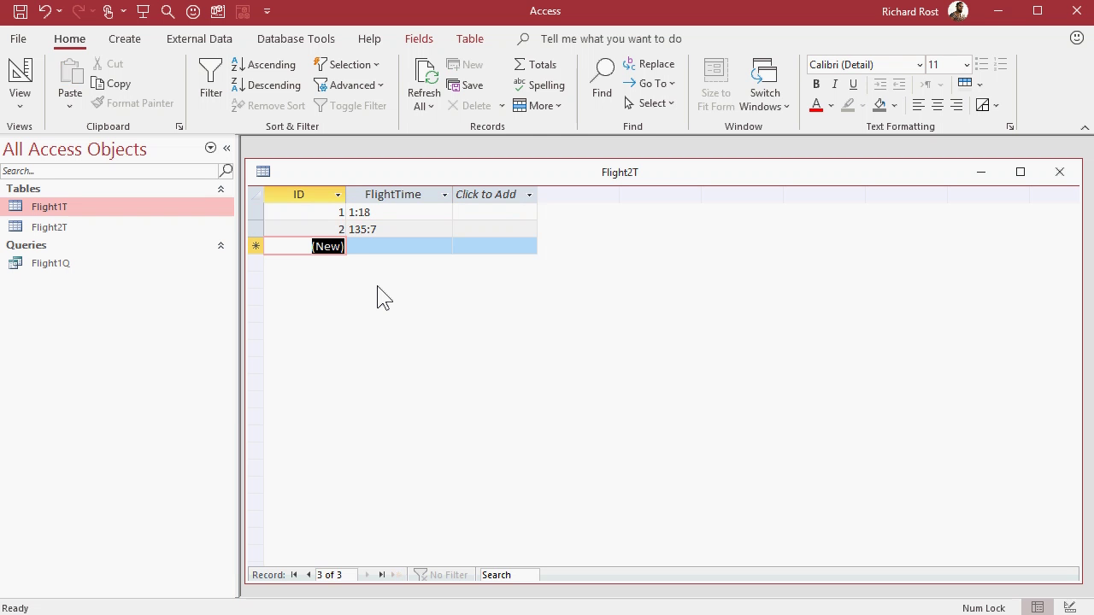
key("Tab")
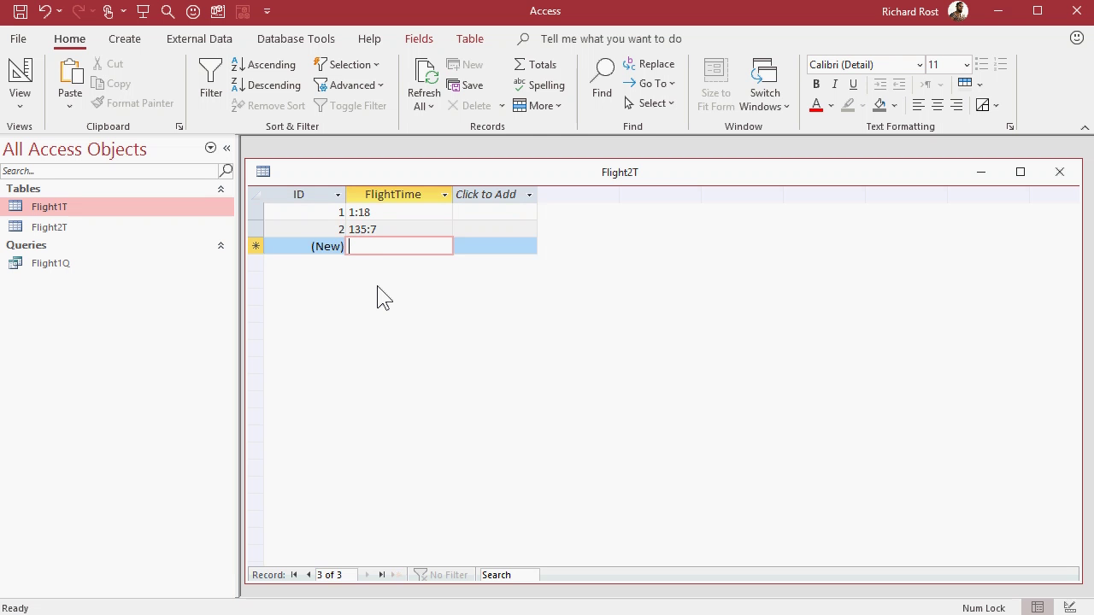
Enter two more Flight2T records with the FlightTime values 69:00 and 115:13, and close the table with its layout saved
type("69:00")
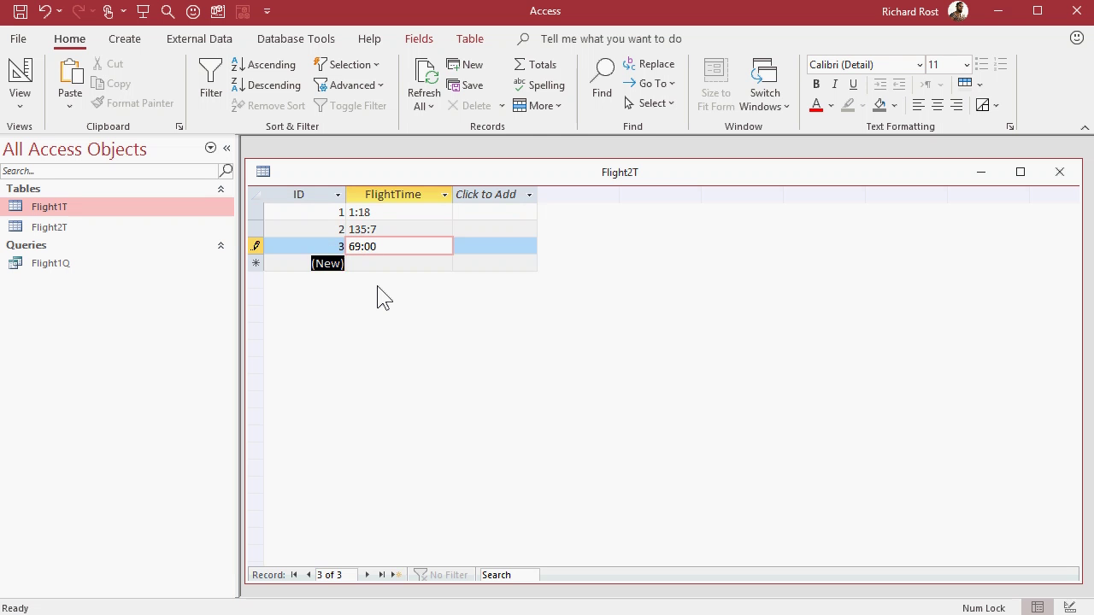
key("Down")
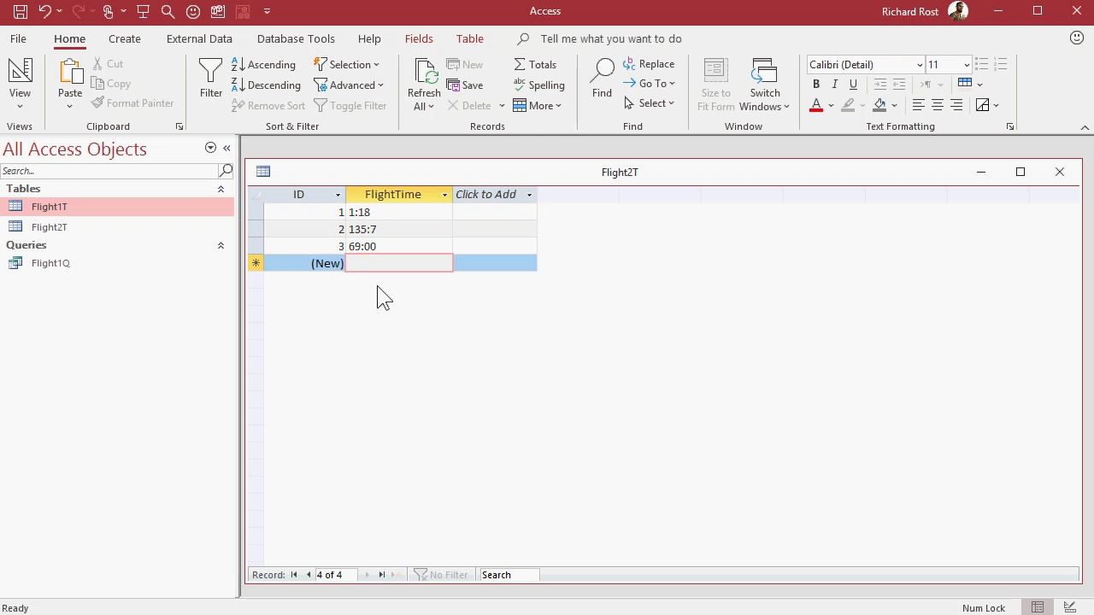
type("151:13")
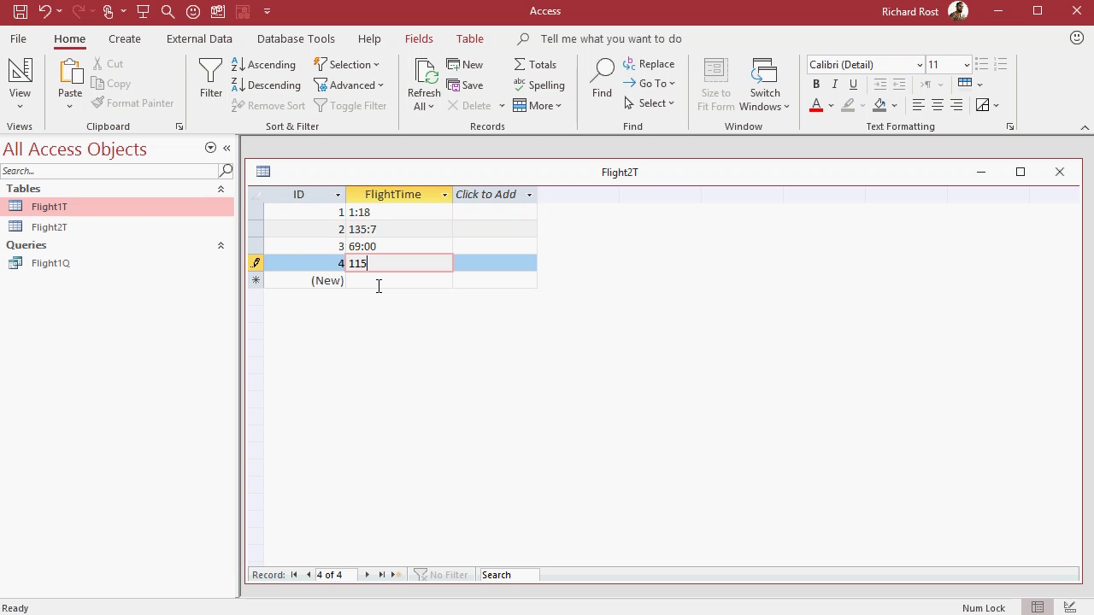
key("Down")
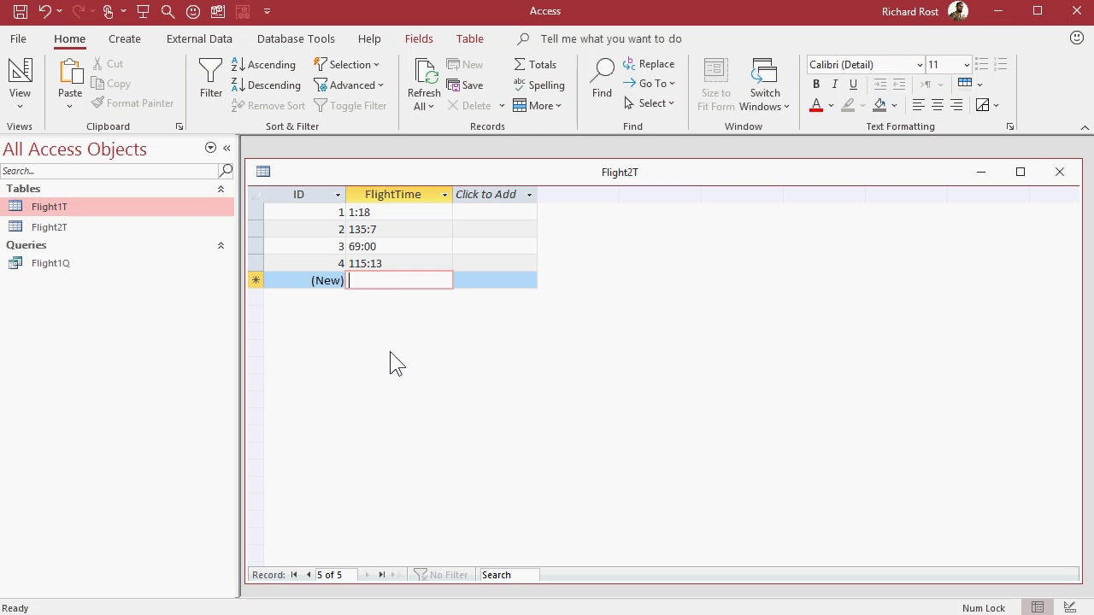
left_click(1056, 178)
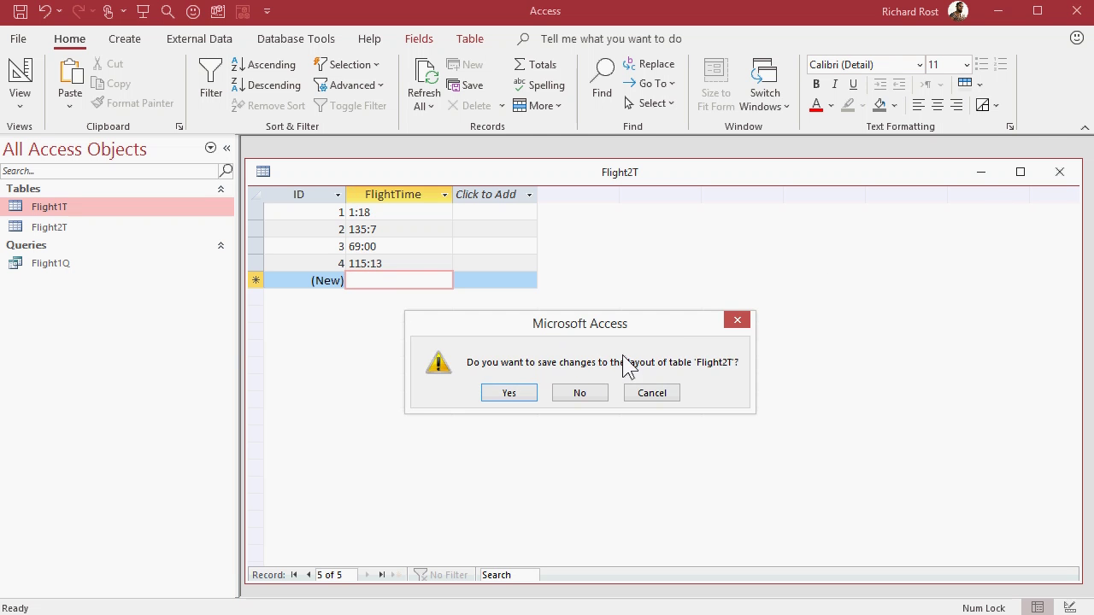
left_click(513, 395)
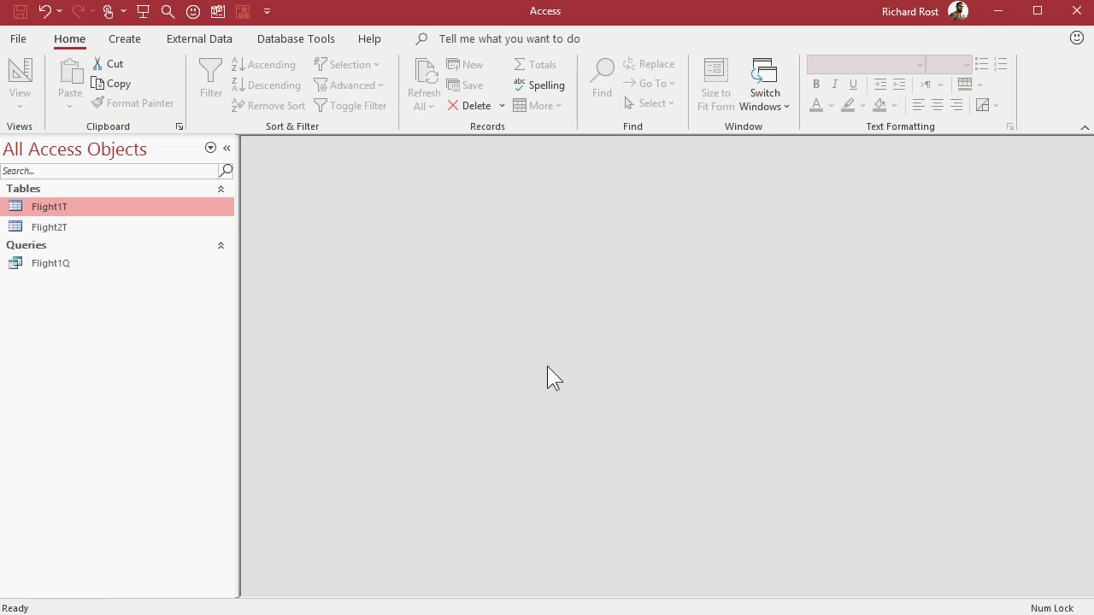
Design a new query based on Flight2T that includes all of the table's fields
left_click(120, 40)
left_click(264, 85)
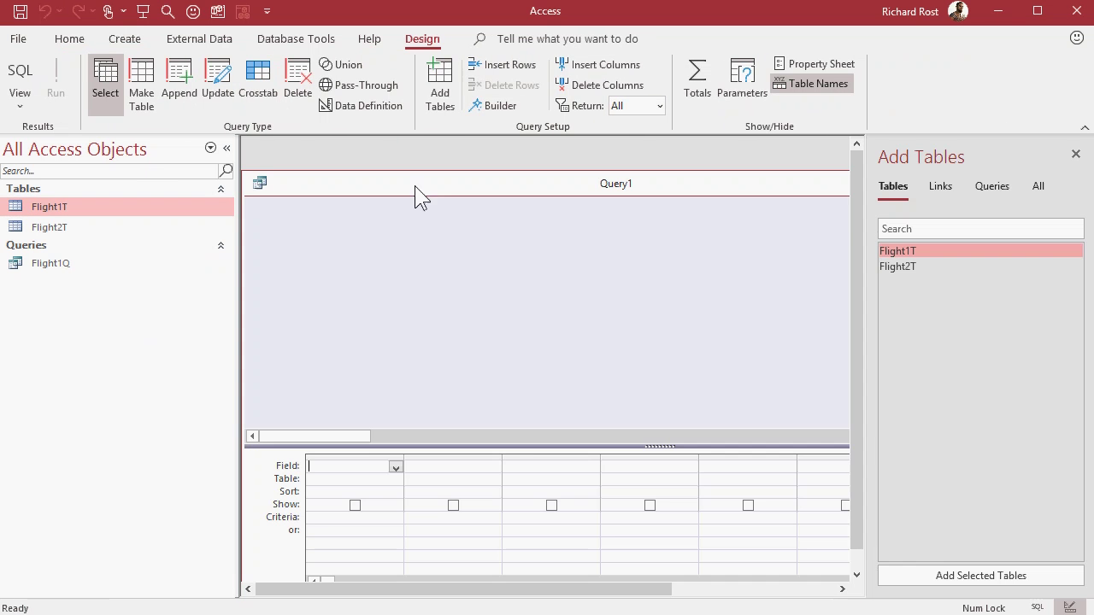
double_click(919, 265)
left_click(1075, 154)
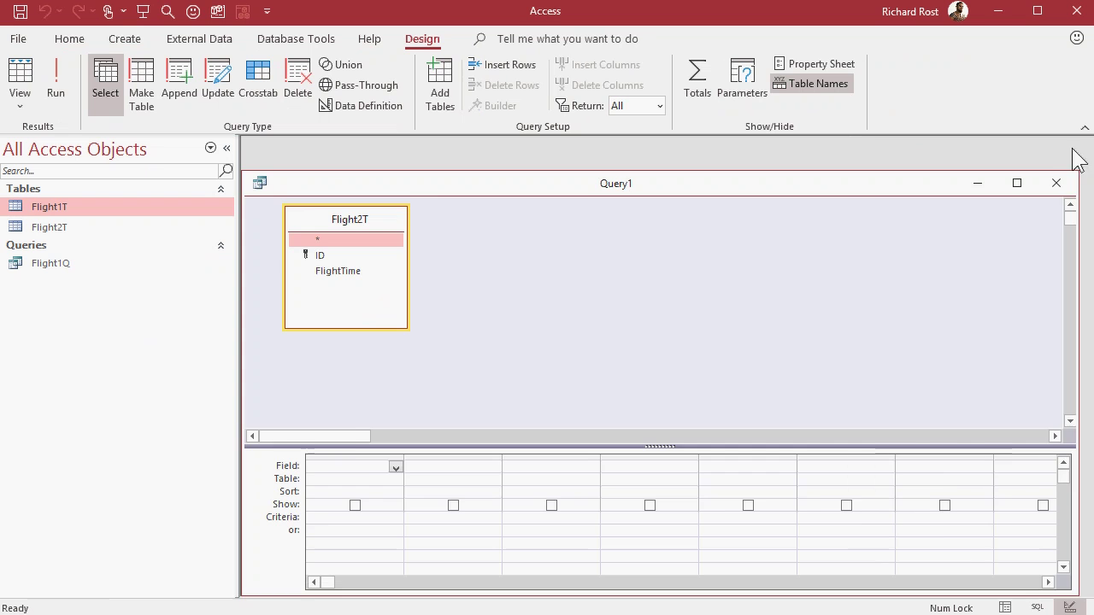
double_click(321, 217)
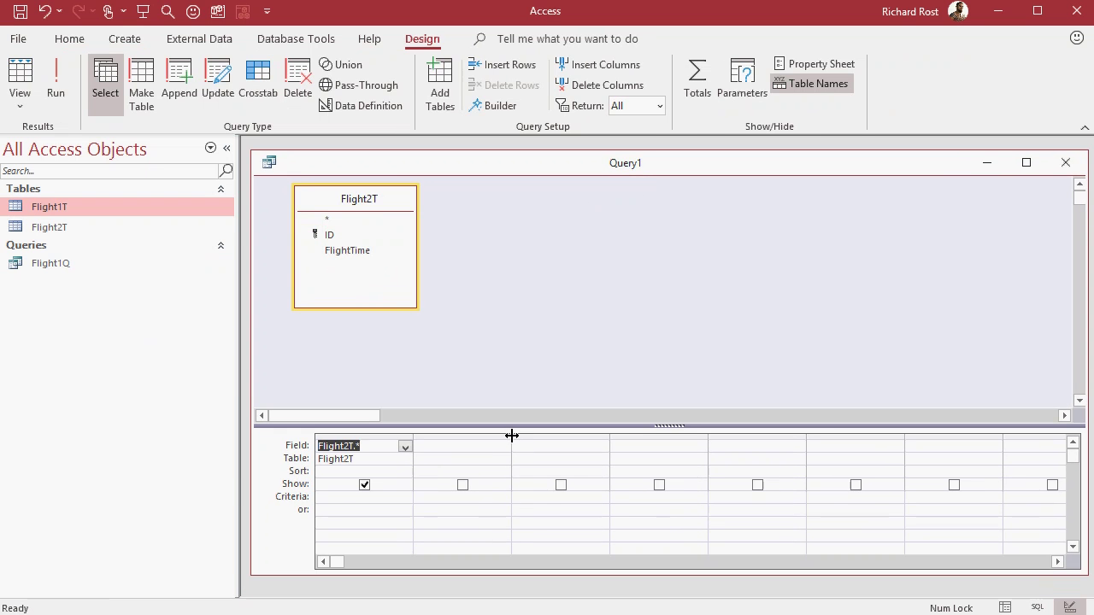
Add the calculated field ColPos: InStr([FlightTime],":") in a widened second column and run the query
left_click_drag(515, 435, 624, 435)
left_click(479, 445)
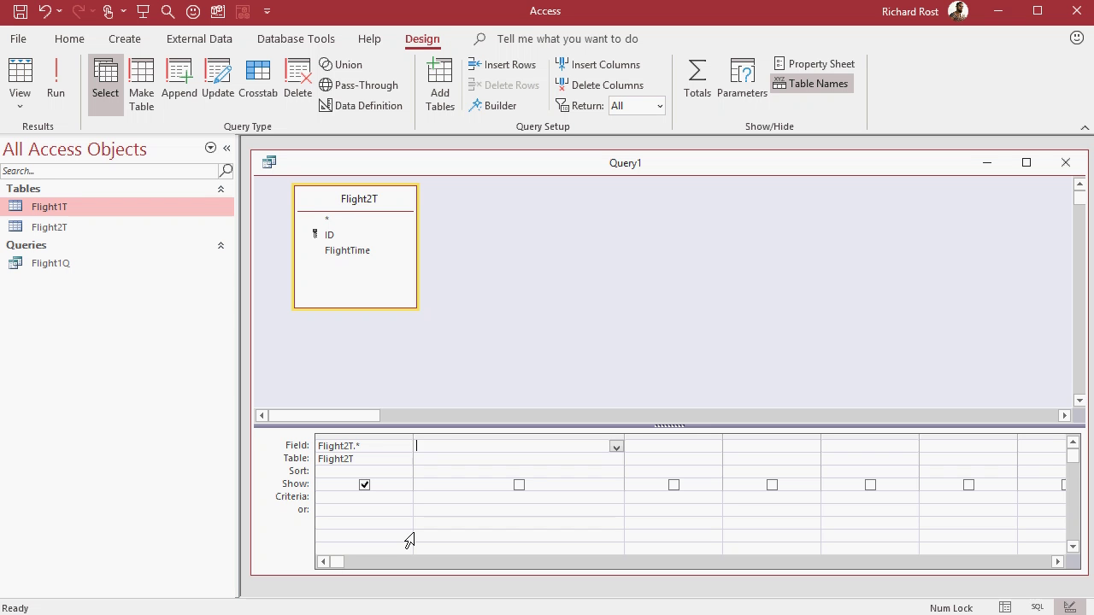
type("ColPos: instr(FlightTime,\":\")")
key("Tab")
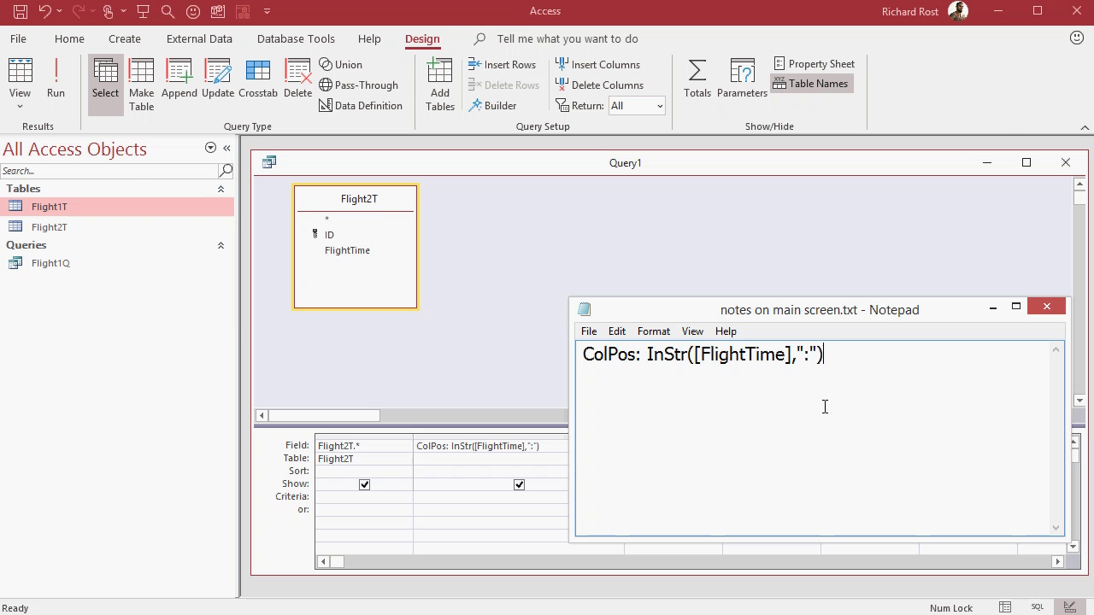
left_click(602, 223)
left_click(58, 79)
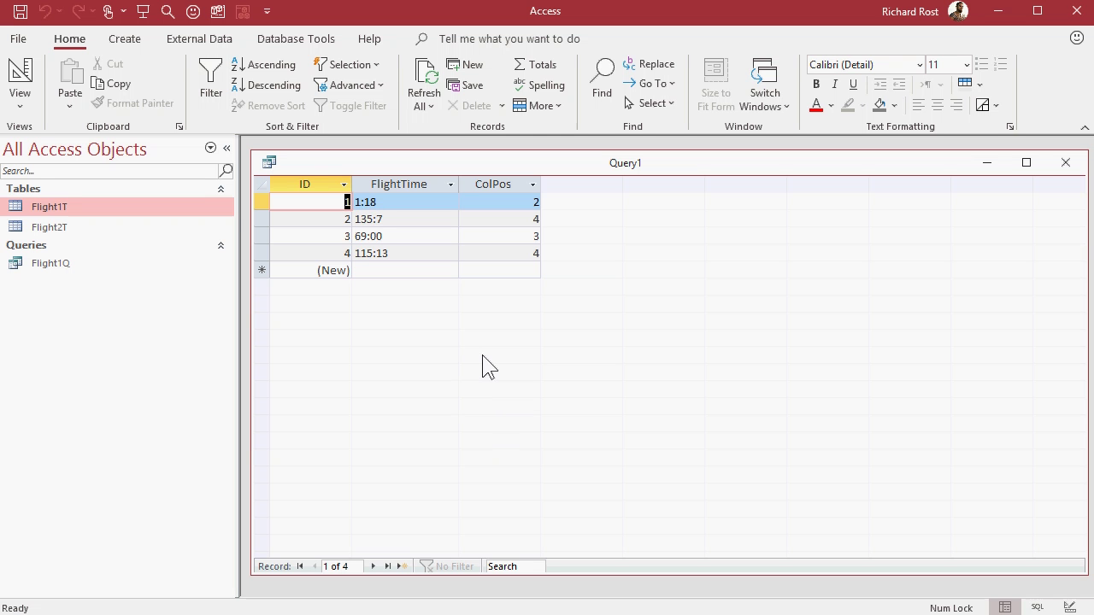
Add the calculated field FlightHours: Left([FlightTime],[ColPos]-1) in a widened third column and run the query to check the hours
left_click(19, 79)
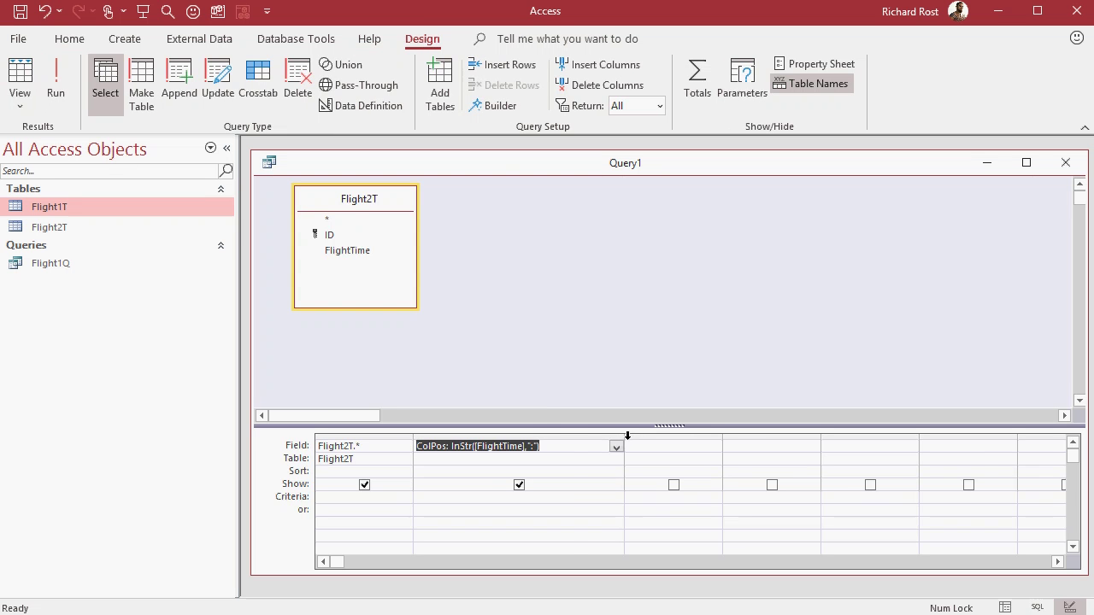
left_click_drag(625, 435, 574, 436)
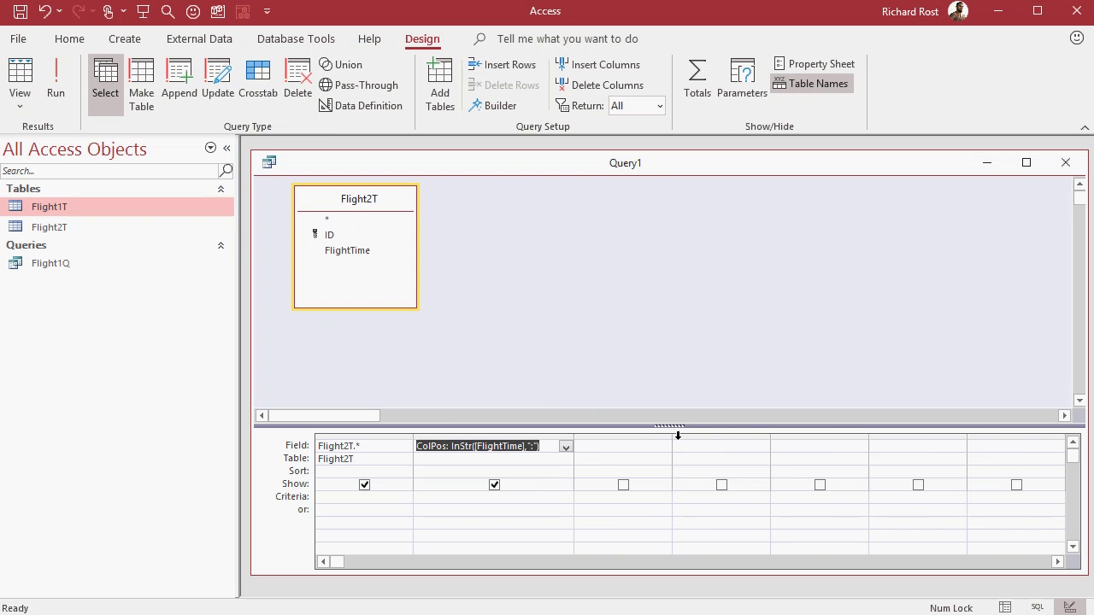
left_click_drag(672, 434, 864, 437)
left_click(647, 445)
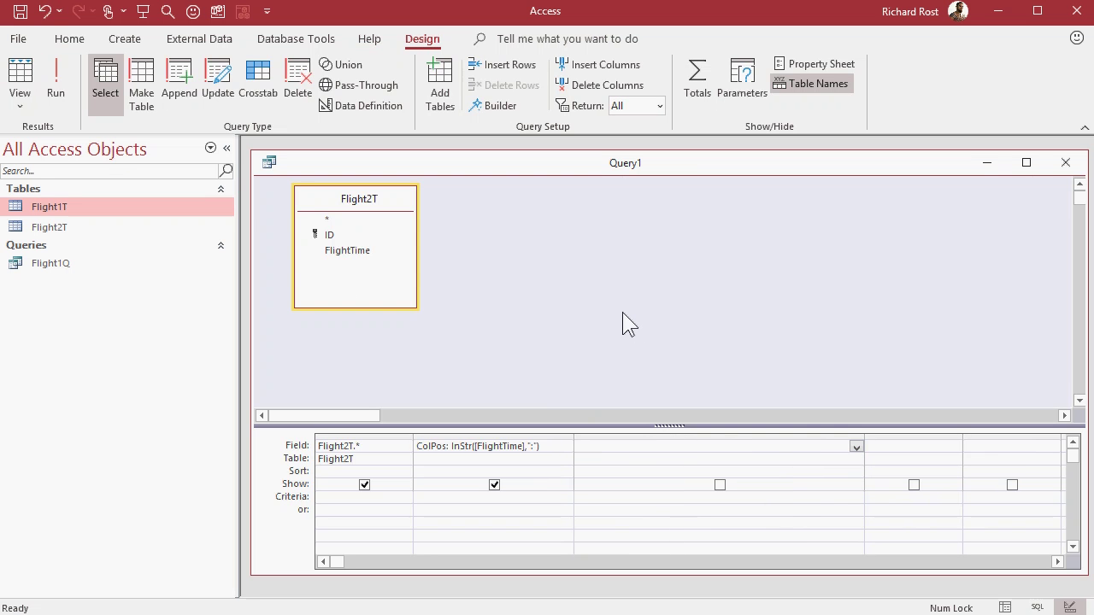
type("FlightHours: left(FlightTime,ColP")
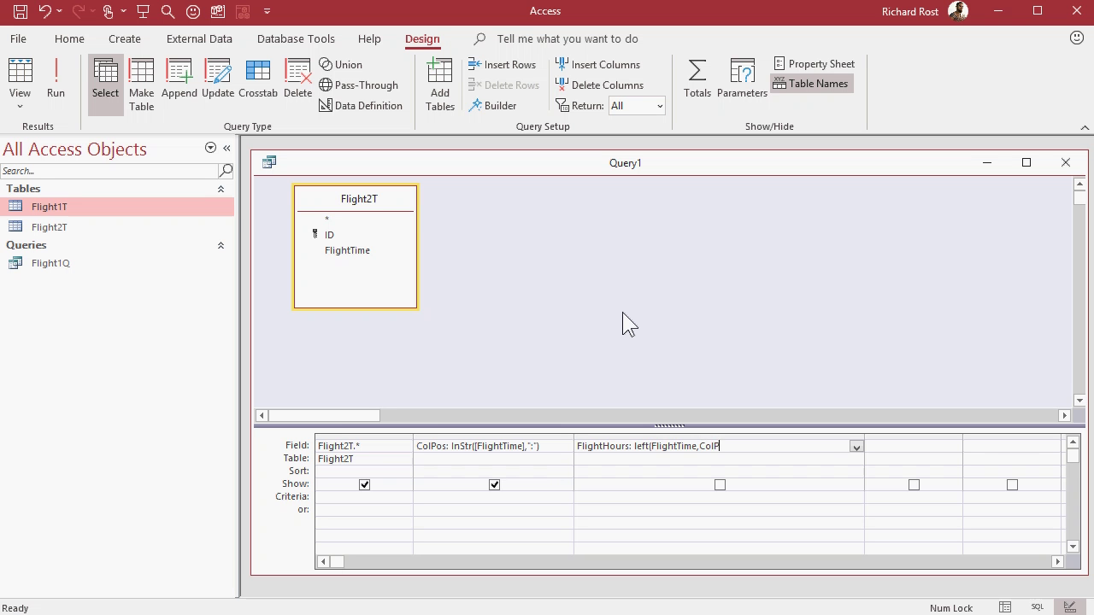
type("os-1)")
key("Tab")
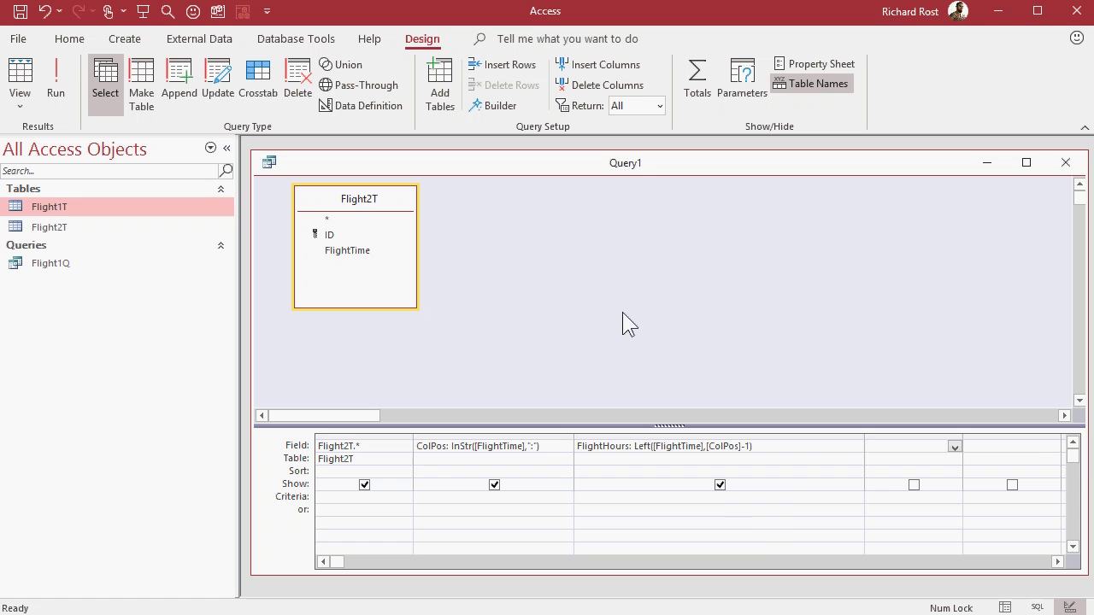
left_click(67, 73)
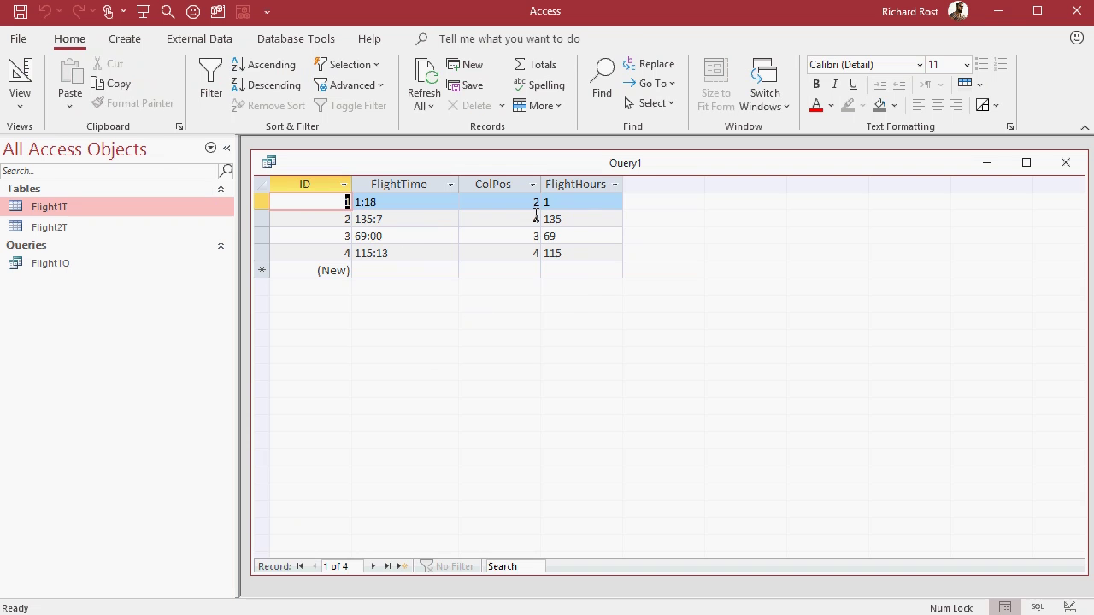
left_click(374, 219)
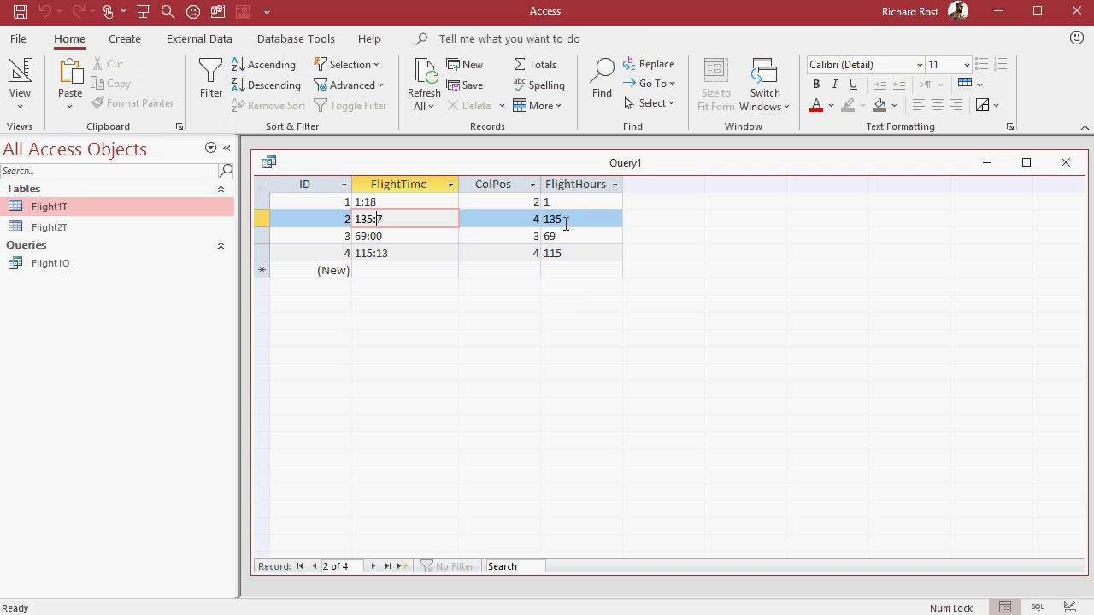
Wrap the FlightHours expression in CLng so it returns a number, and run the query
left_click(22, 86)
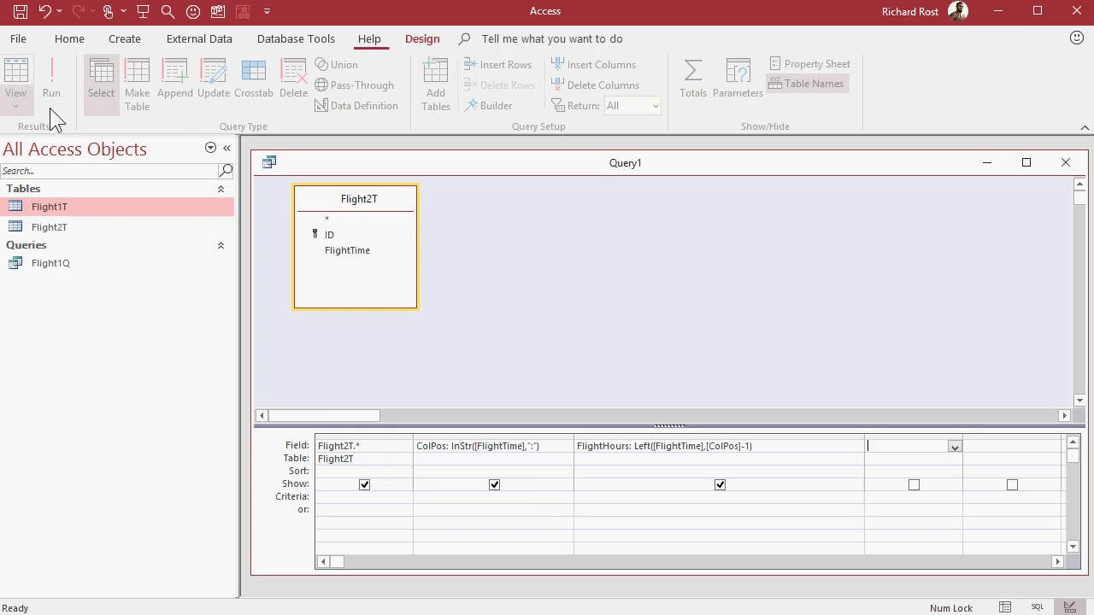
left_click(633, 445)
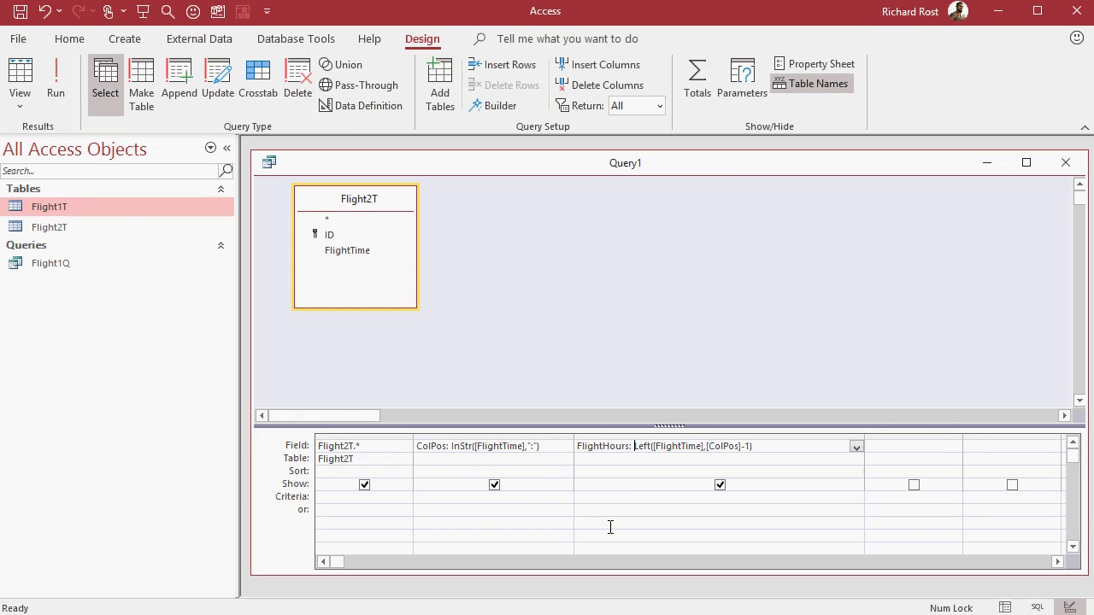
type("CLNG(")
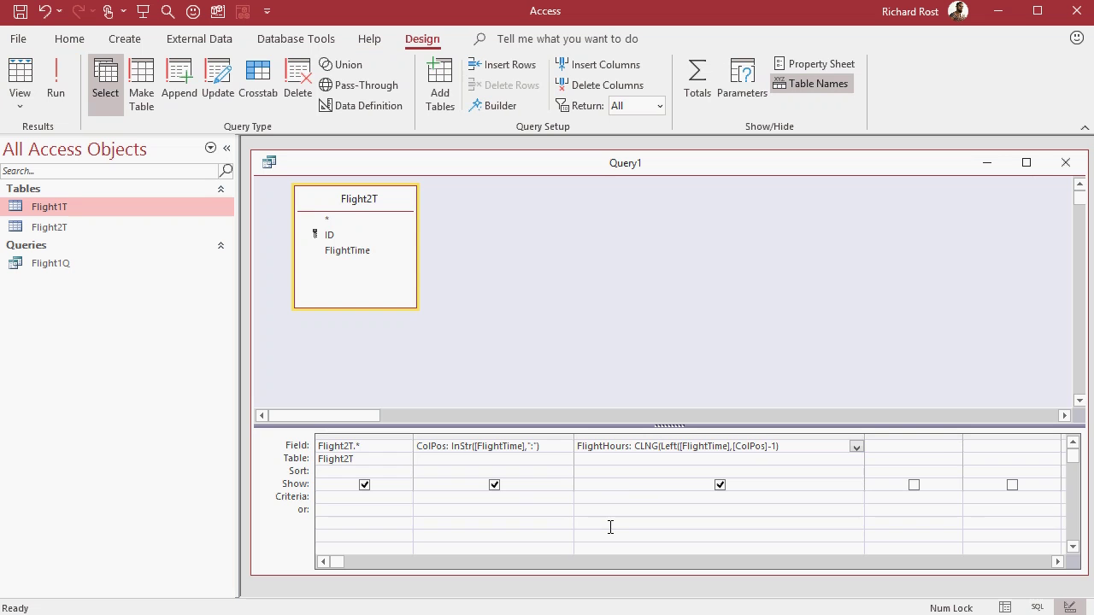
type(")")
key("Tab")
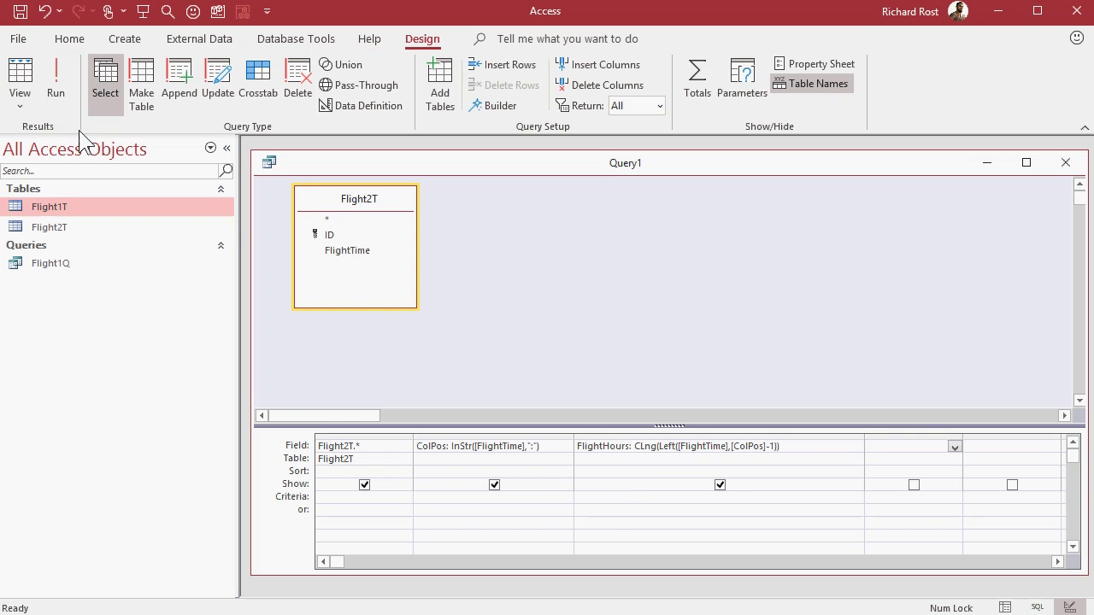
left_click(56, 85)
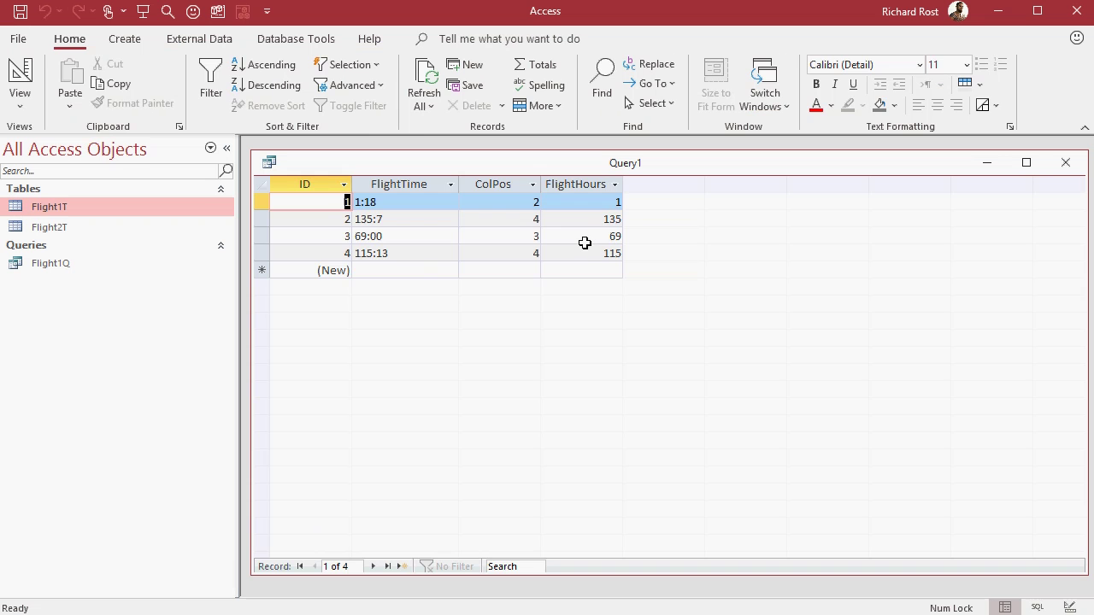
Add the calculated field FlightMinutes: Right([FlightTime],Len([FlightTime])-[ColPos]) in a widened column after FlightHours
left_click(19, 81)
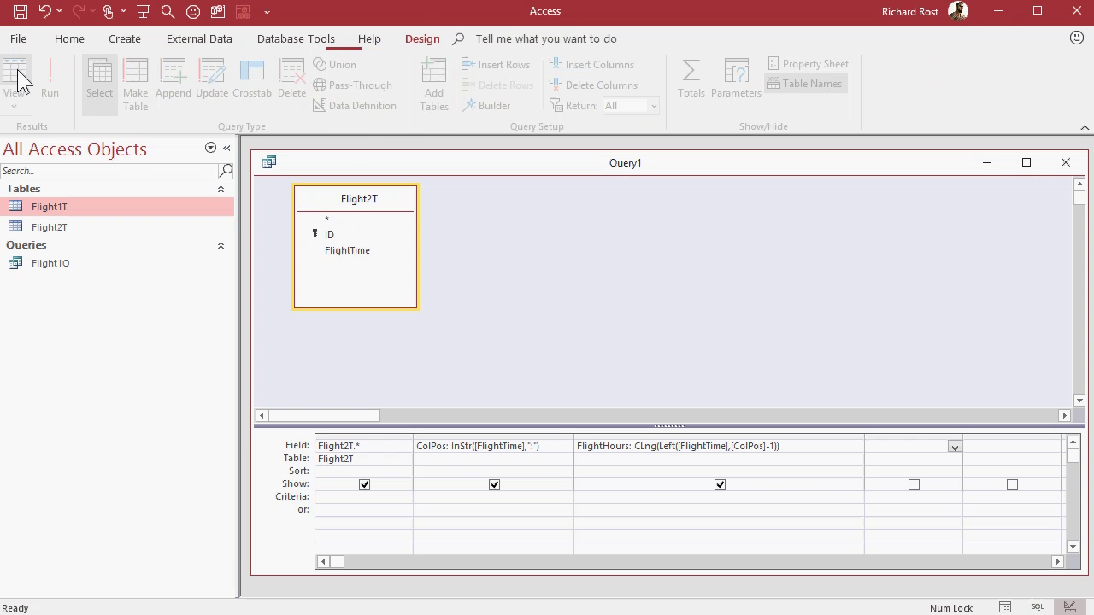
left_click(1058, 561)
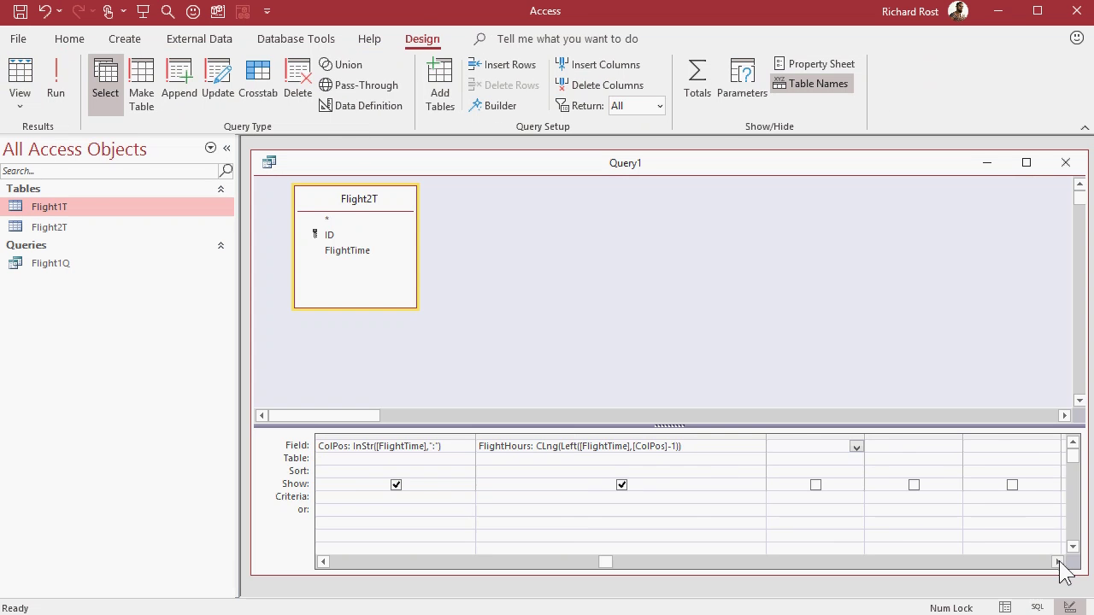
left_click(1058, 562)
left_click_drag(703, 439, 919, 442)
type("Flight")
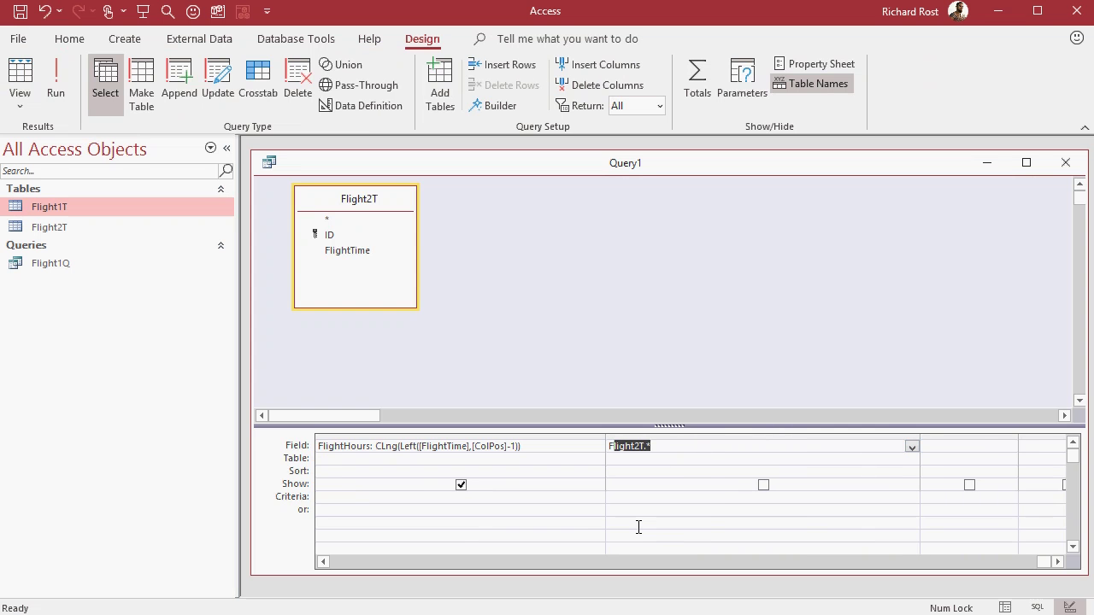
type("inutes: Right(Flig")
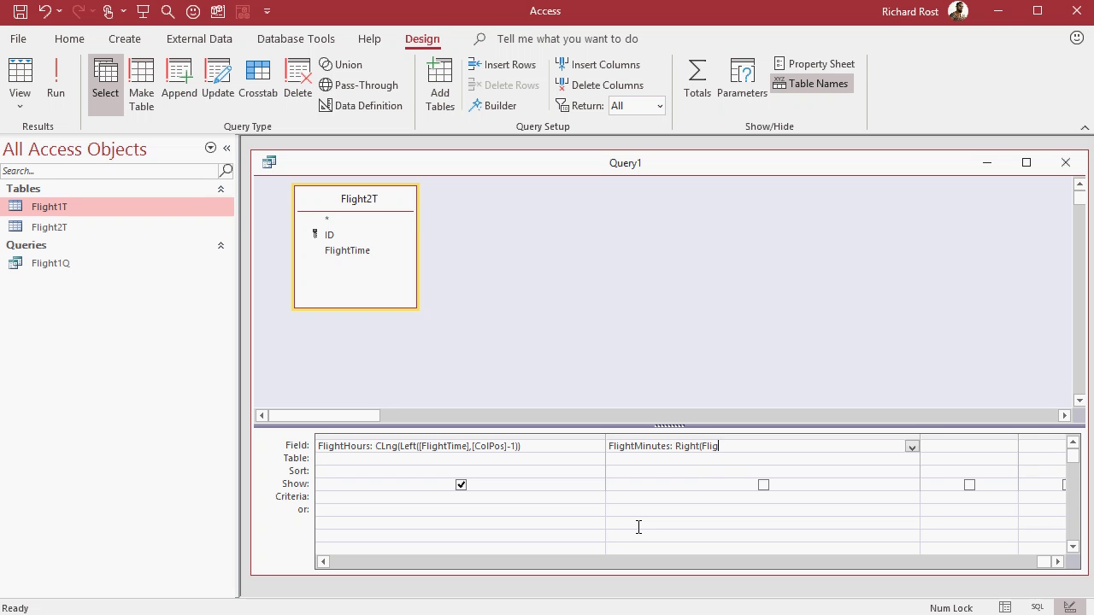
type("htTime,LEN(FlightTime)-ColPos")
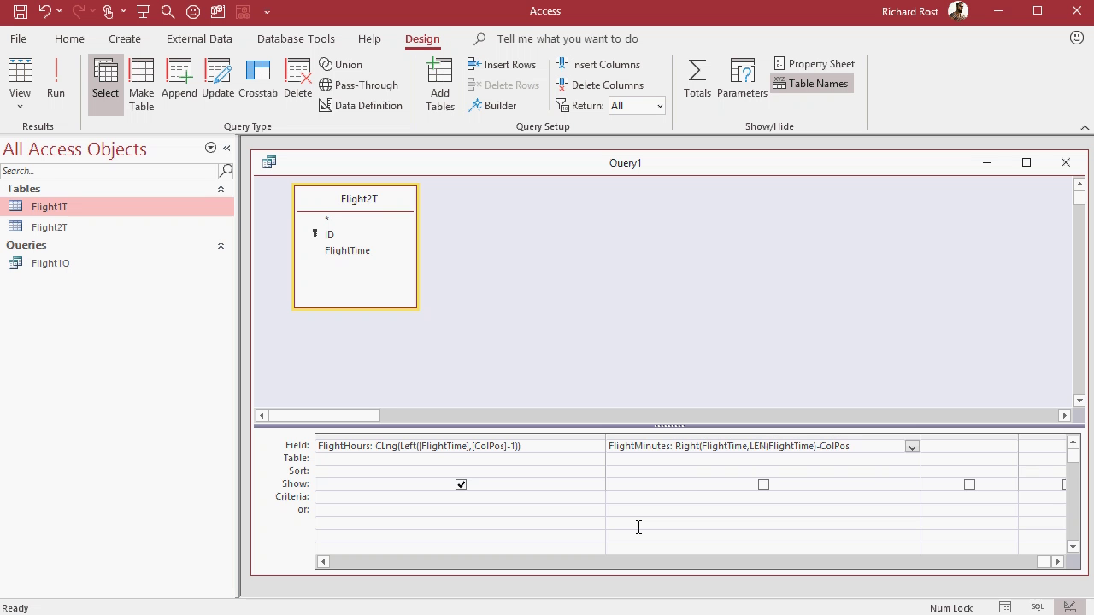
type(")")
key("Tab")
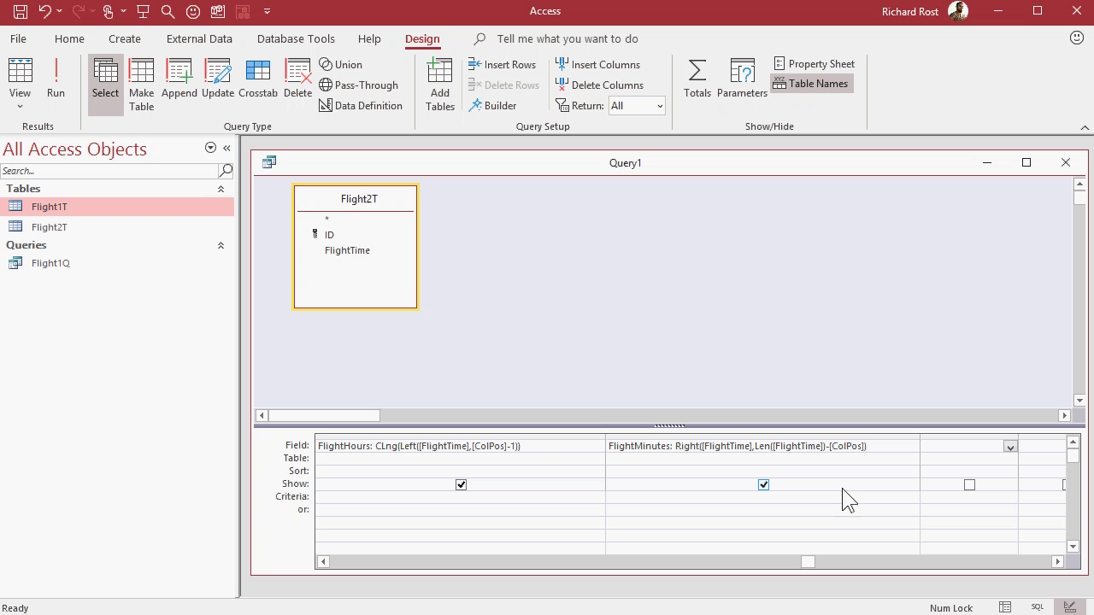
Wrap the FlightMinutes expression in CLng and run the query
left_click(675, 446)
type("CLNG(")
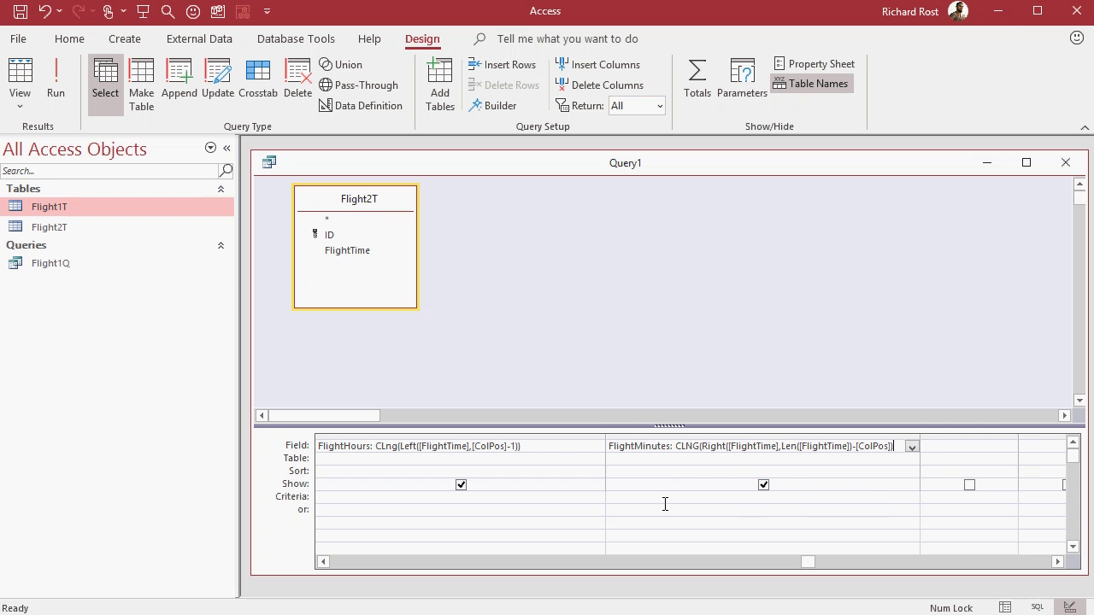
type(")")
key("Tab")
left_click(68, 98)
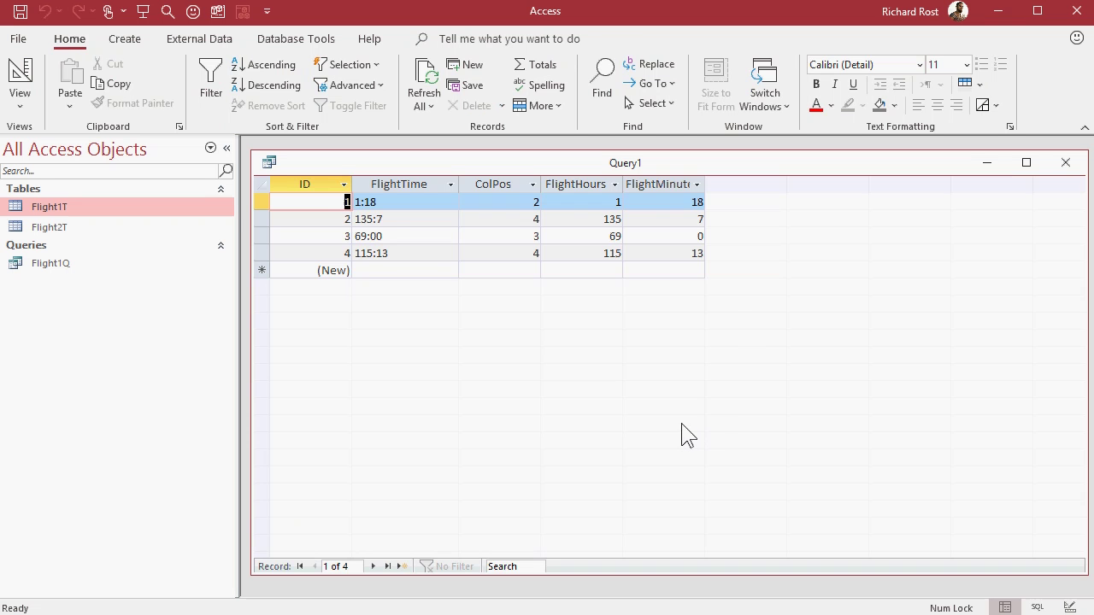
Shorten the second record's FlightTime to 13, without a colon, and commit the record to test the calculated fields
left_click(394, 219)
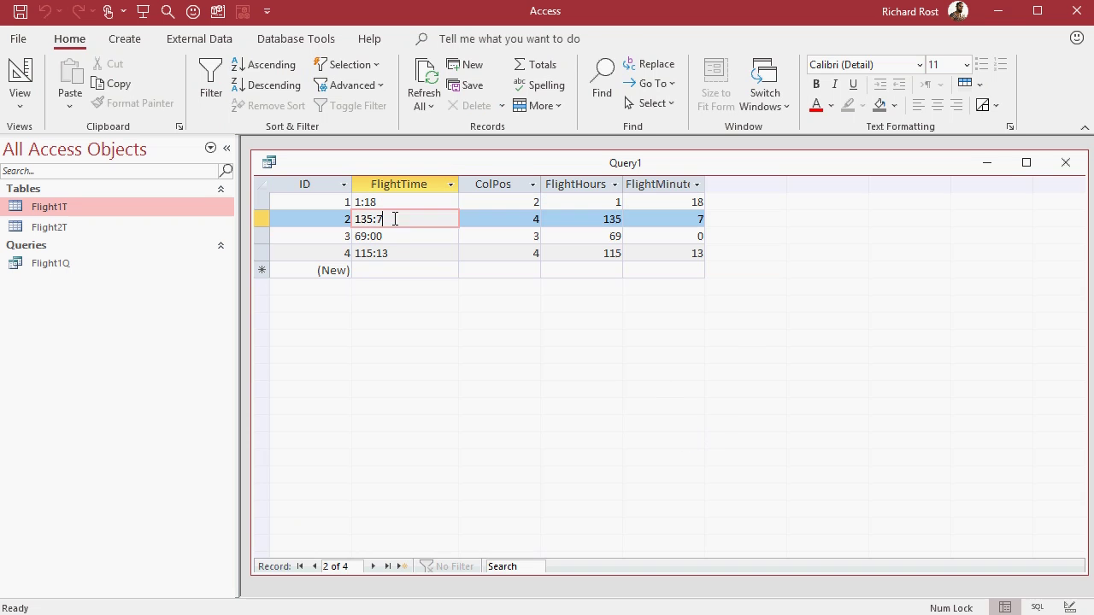
key("BackSpace")
key("BackSpace")
key("BackSpace")
key("Tab")
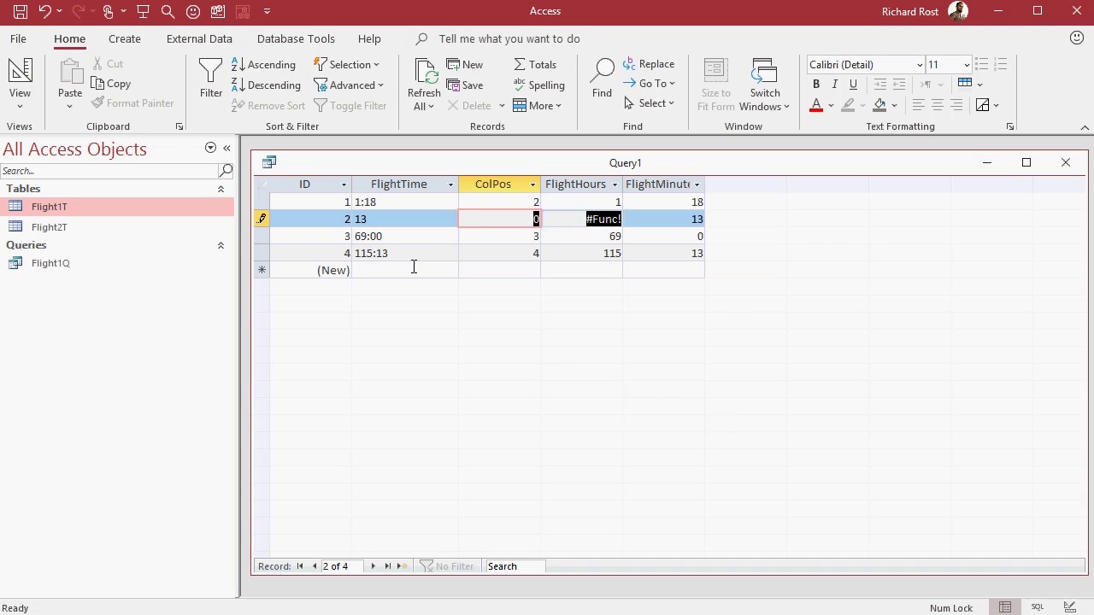
key("Tab")
key("Tab")
key("Tab")
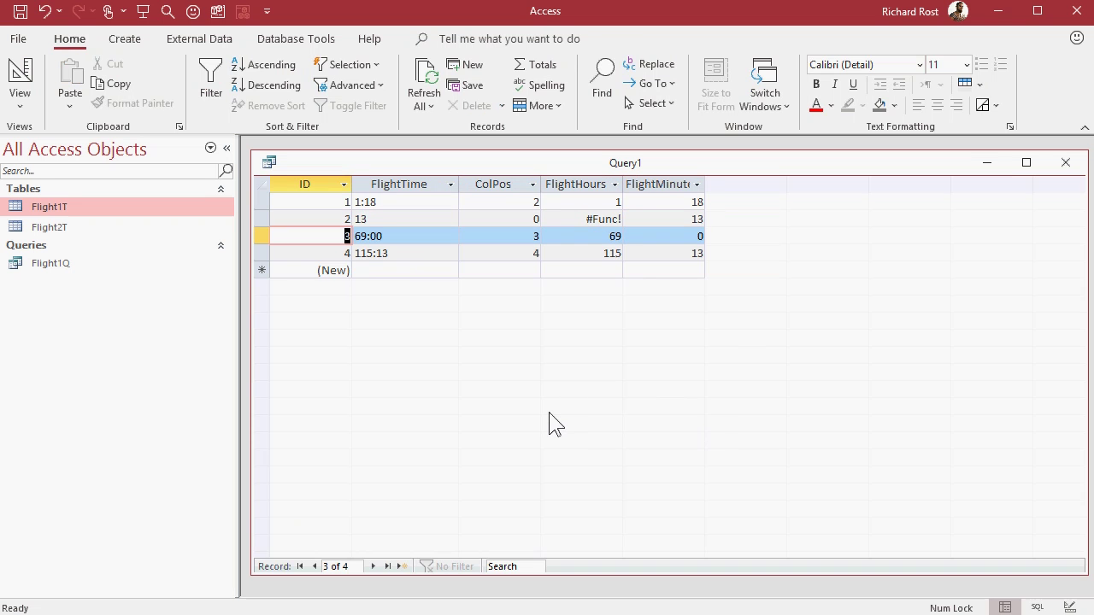
Change the second record's FlightTime to 131:8 and commit the record
left_click(384, 220)
type("1")
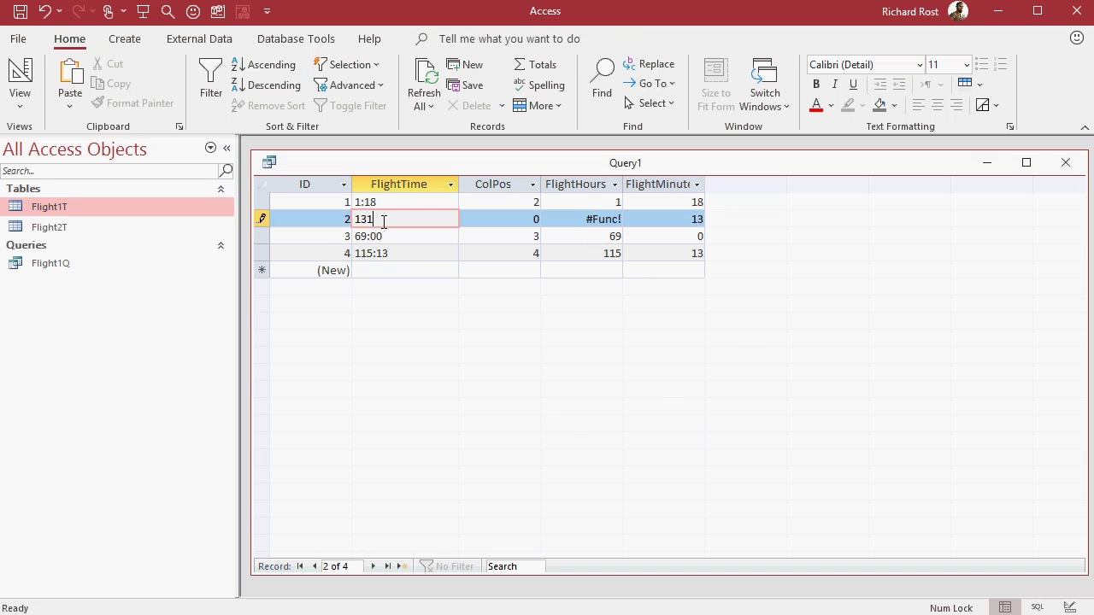
type(":8")
key("Tab")
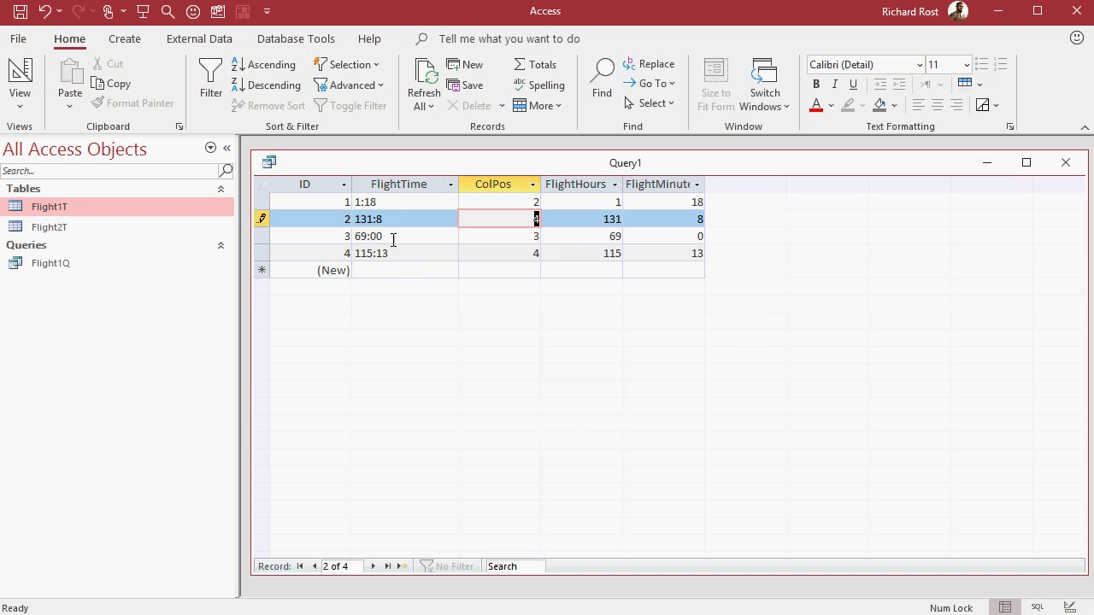
left_click(393, 240)
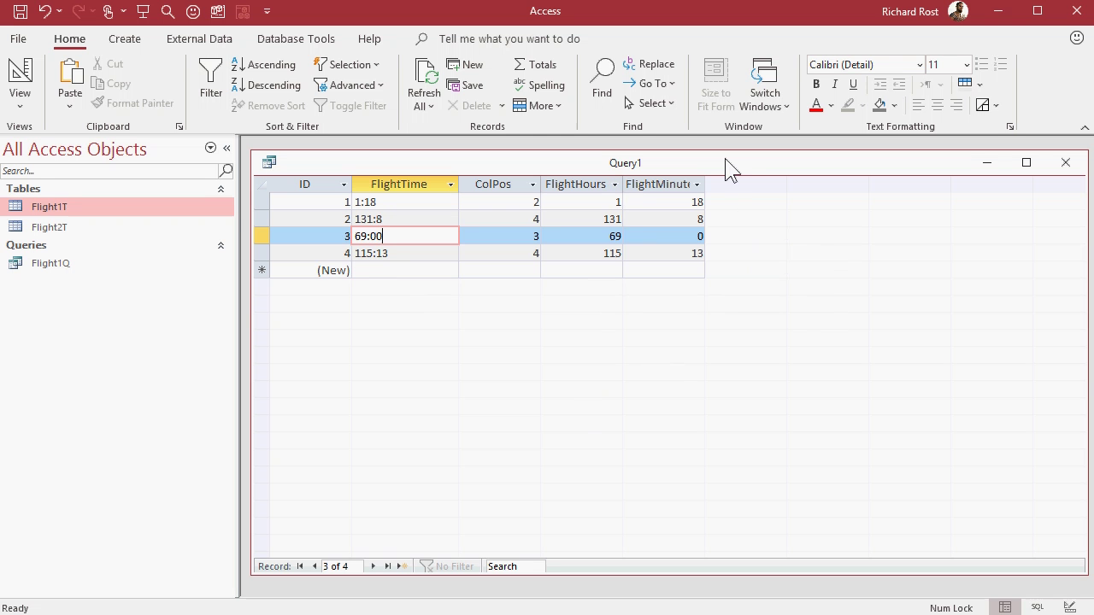
Save the query as Flight2Q
key("ctrl+s")
type("Fliht2")
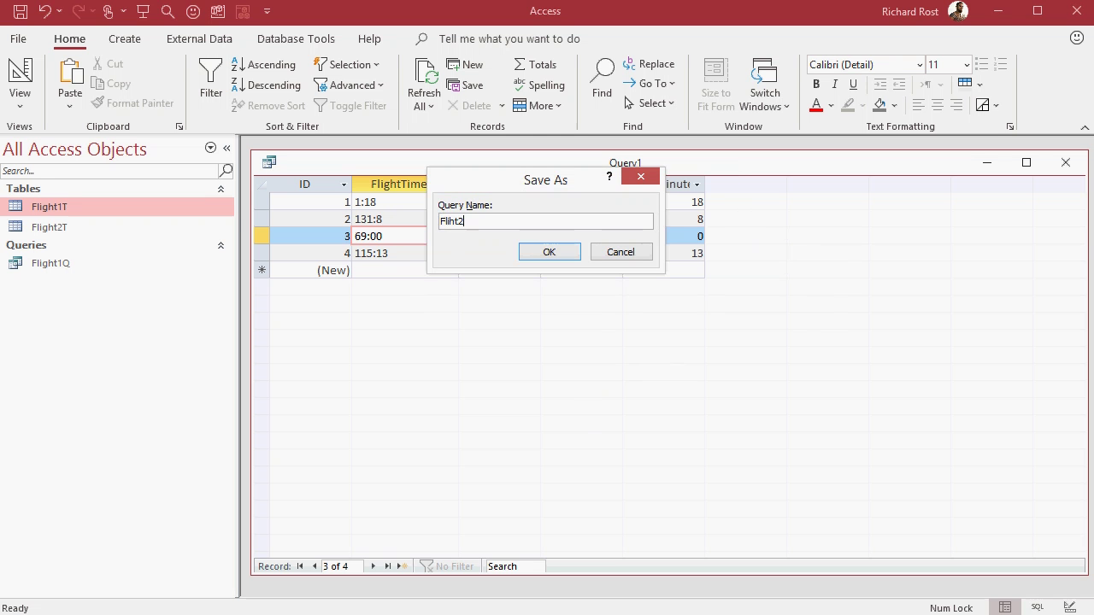
key("BackSpace")
key("BackSpace")
key("BackSpace")
key("BackSpace")
type("ight2Q")
key("Return")
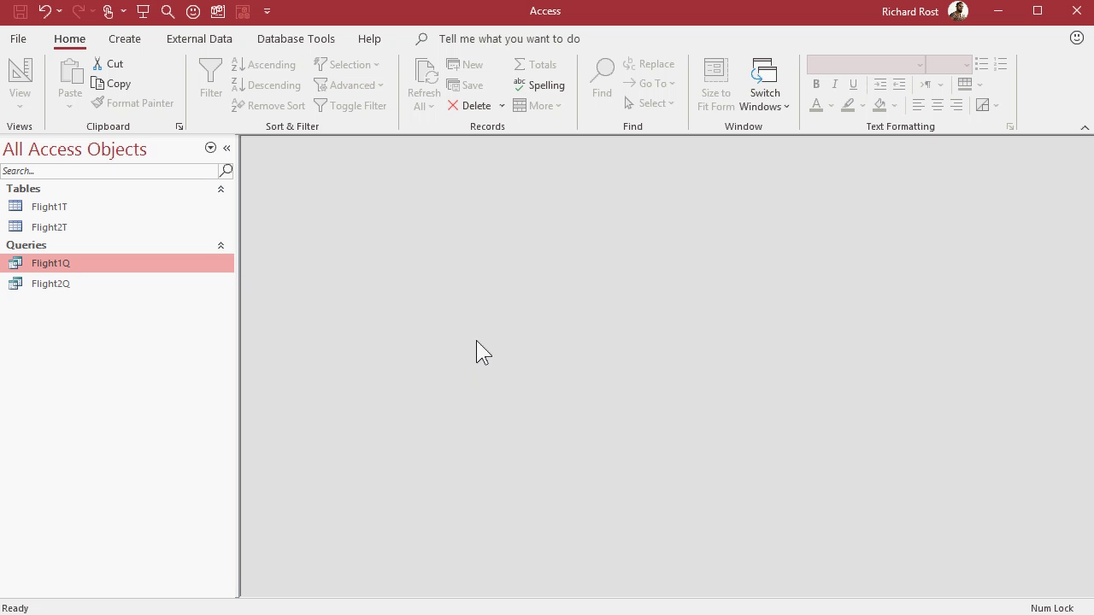
Copy the TotalMinutes and TotalHours columns from the design of Flight1Q and close that query
right_click(70, 268)
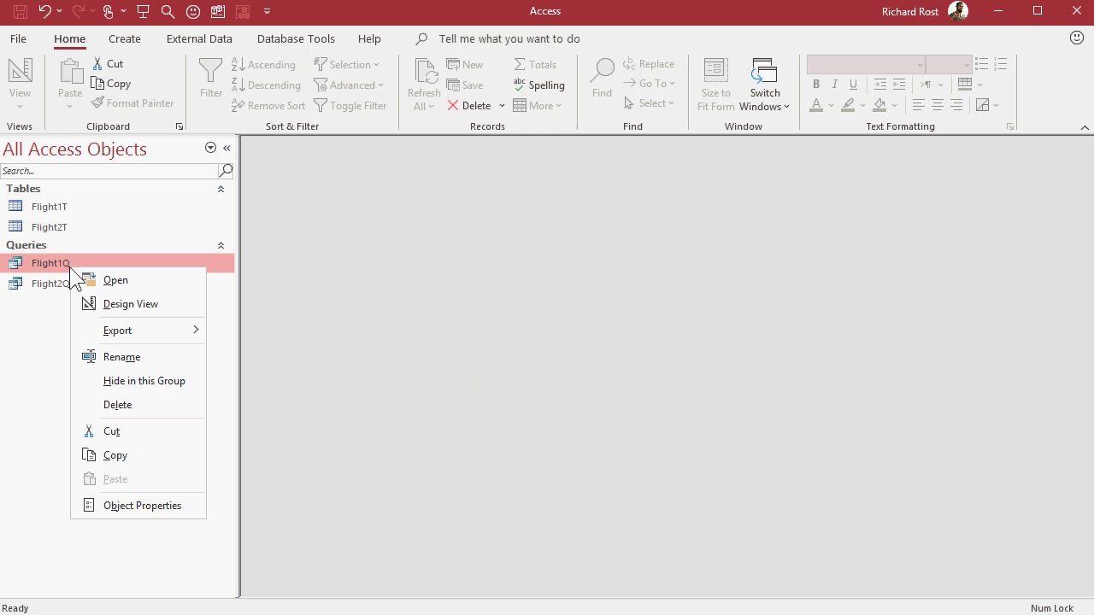
left_click(111, 304)
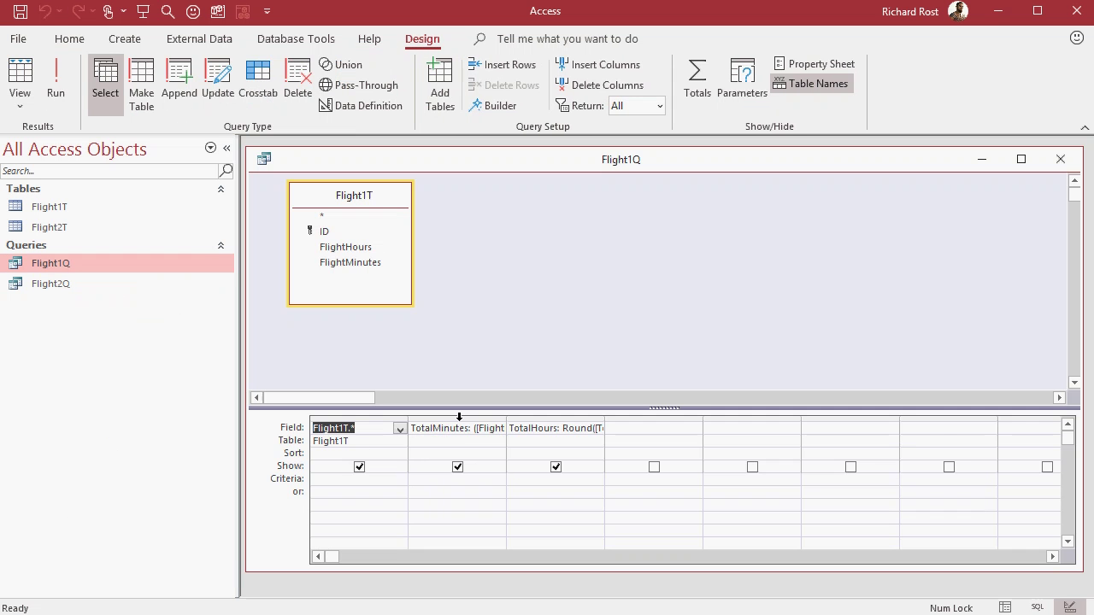
left_click_drag(458, 415, 510, 415)
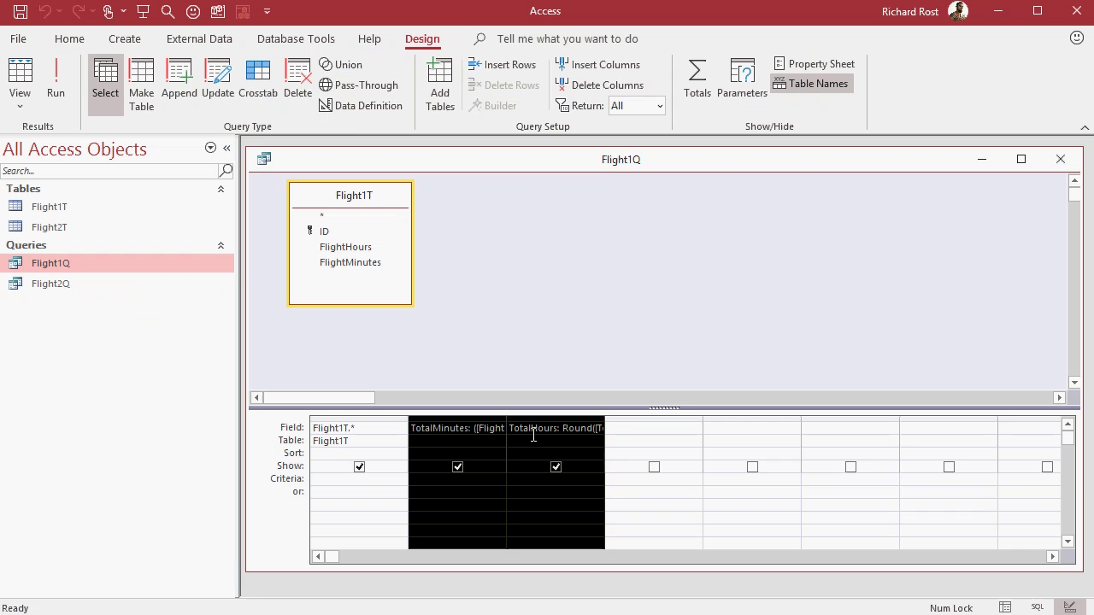
left_click(1060, 159)
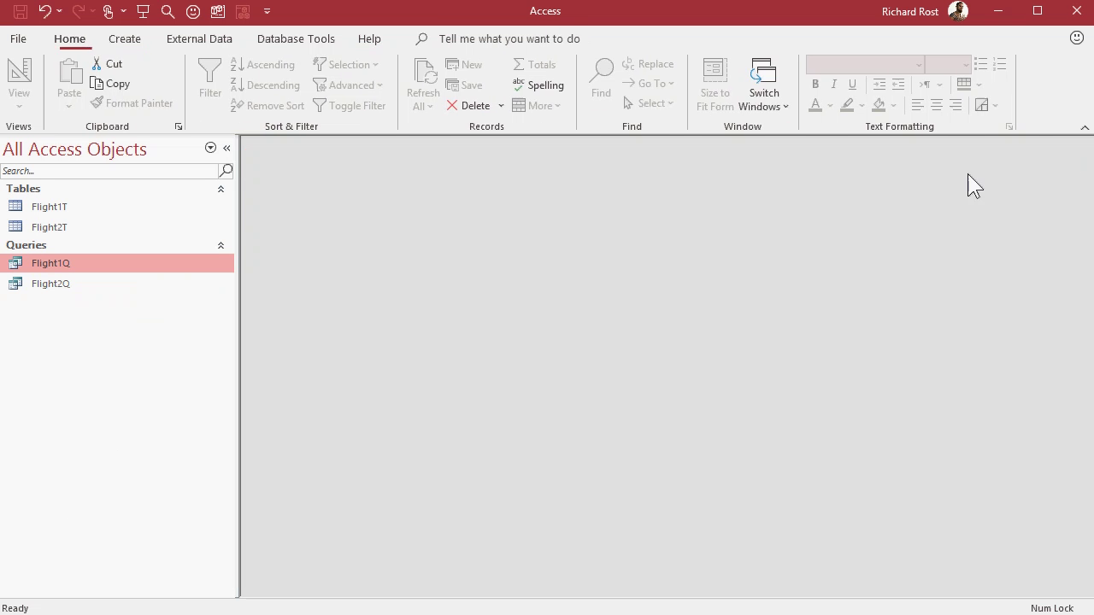
Open Flight2Q for design and paste the copied TotalMinutes and TotalHours columns after FlightMinutes
left_click(41, 286)
right_click(40, 284)
left_click(91, 321)
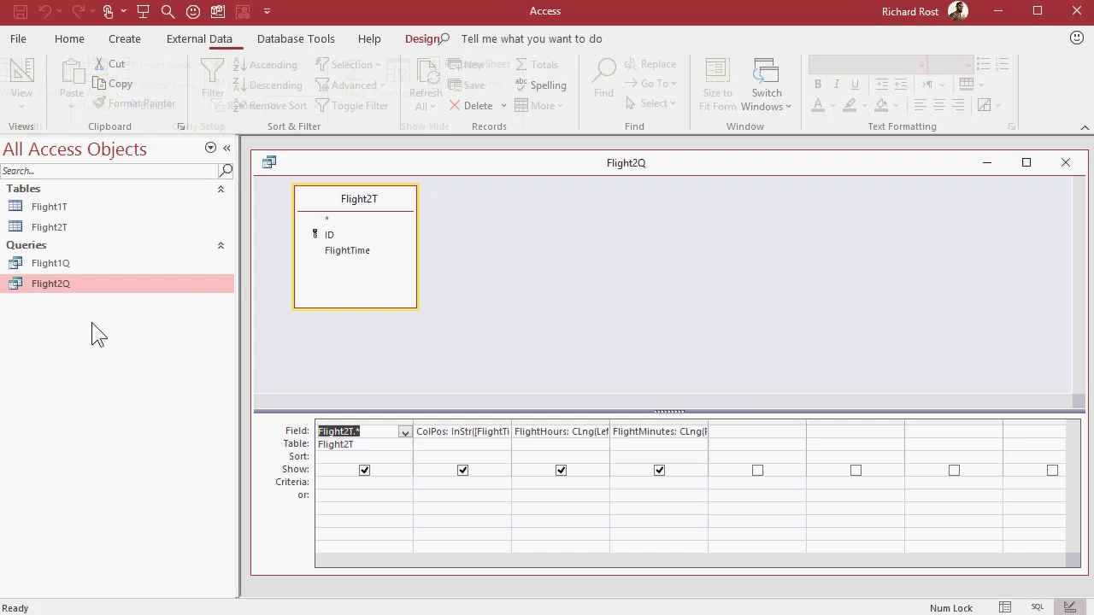
left_click(752, 420)
key("ctrl+v")
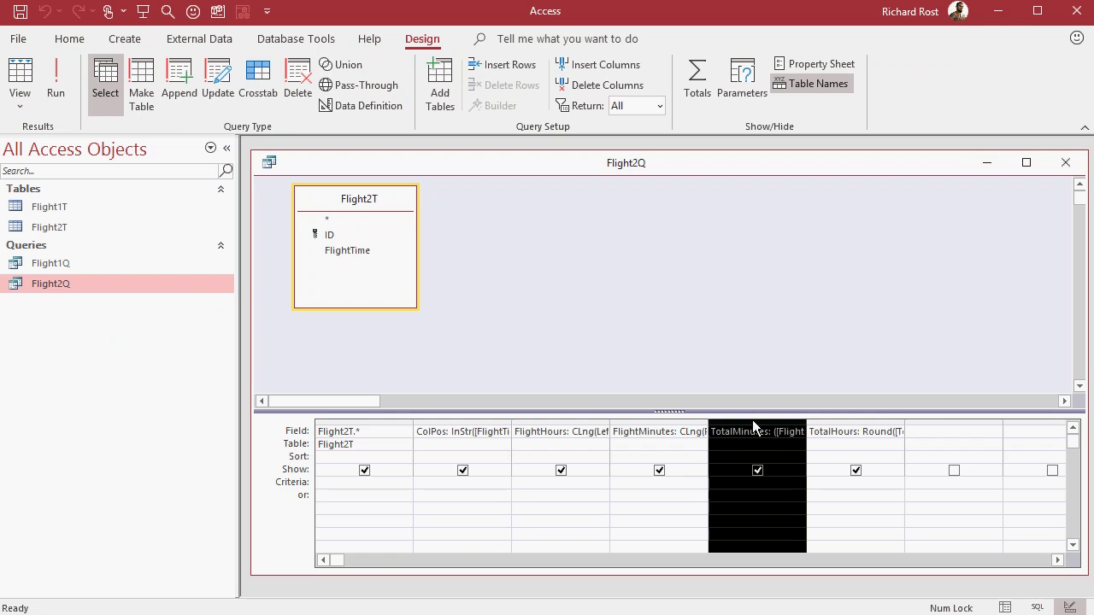
Widen the TotalMinutes column to fit its full expression, check its FlightHours reference, and run the query
double_click(807, 420)
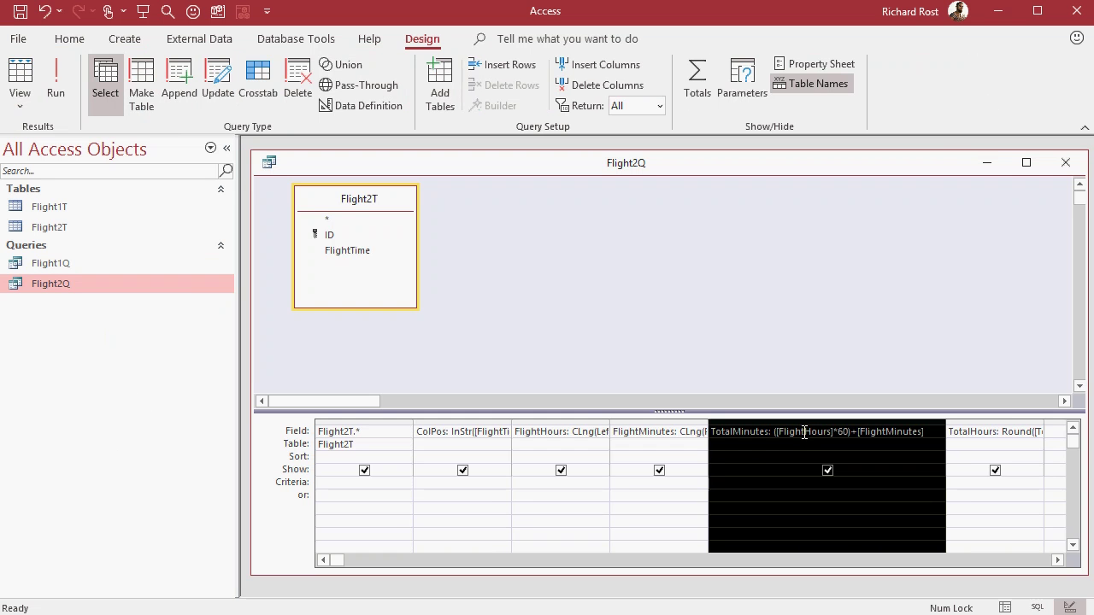
double_click(804, 431)
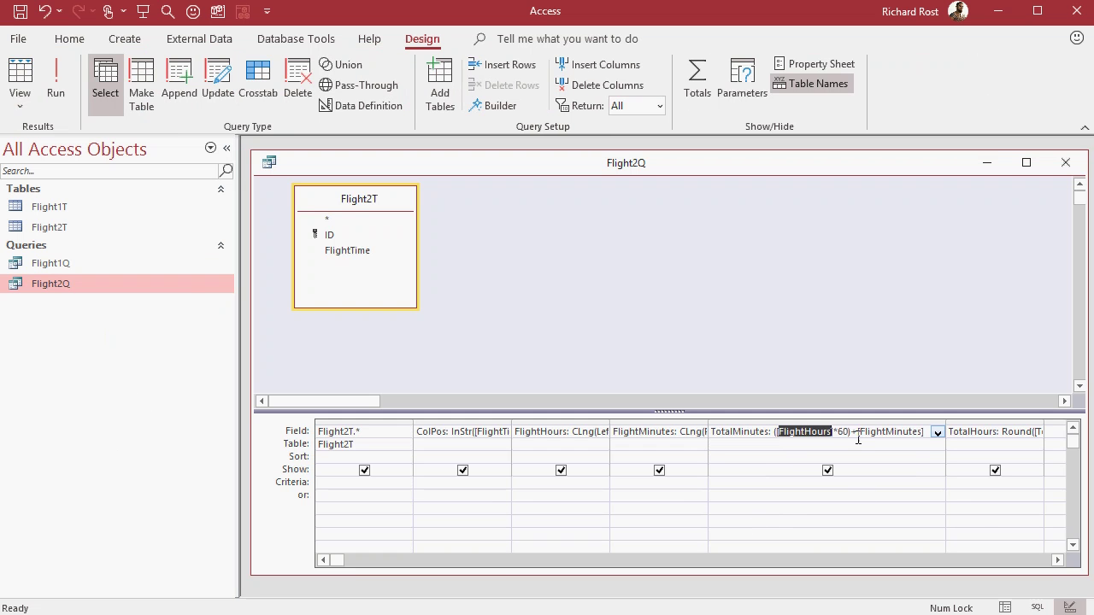
left_click(979, 518)
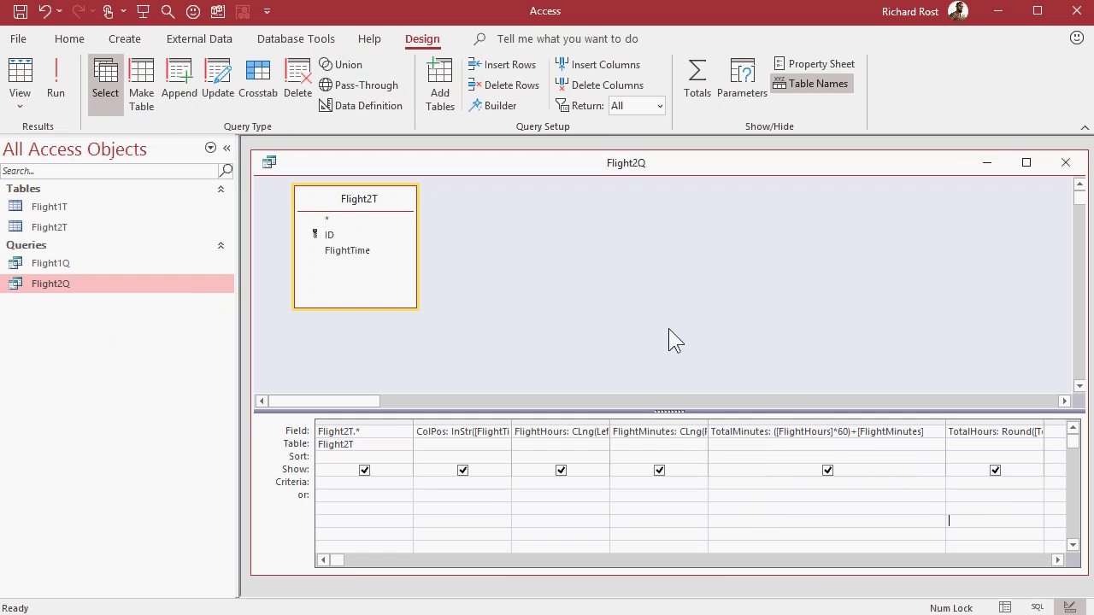
left_click(60, 73)
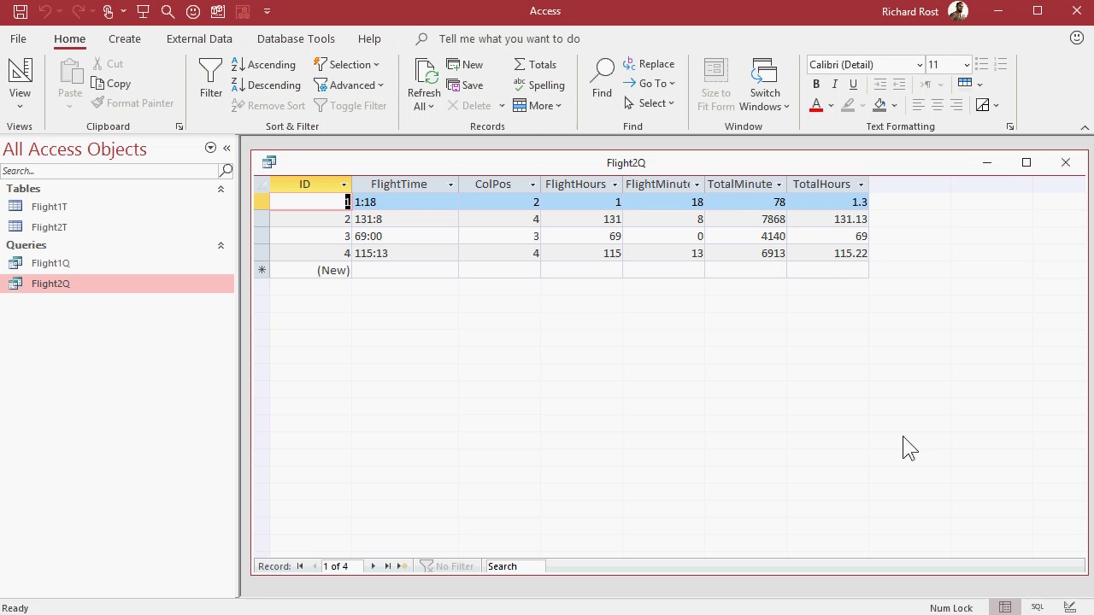
Return Flight2Q to design and copy the whole TotalMinutes expression onto a new line of the Notepad notes
right_click(402, 171)
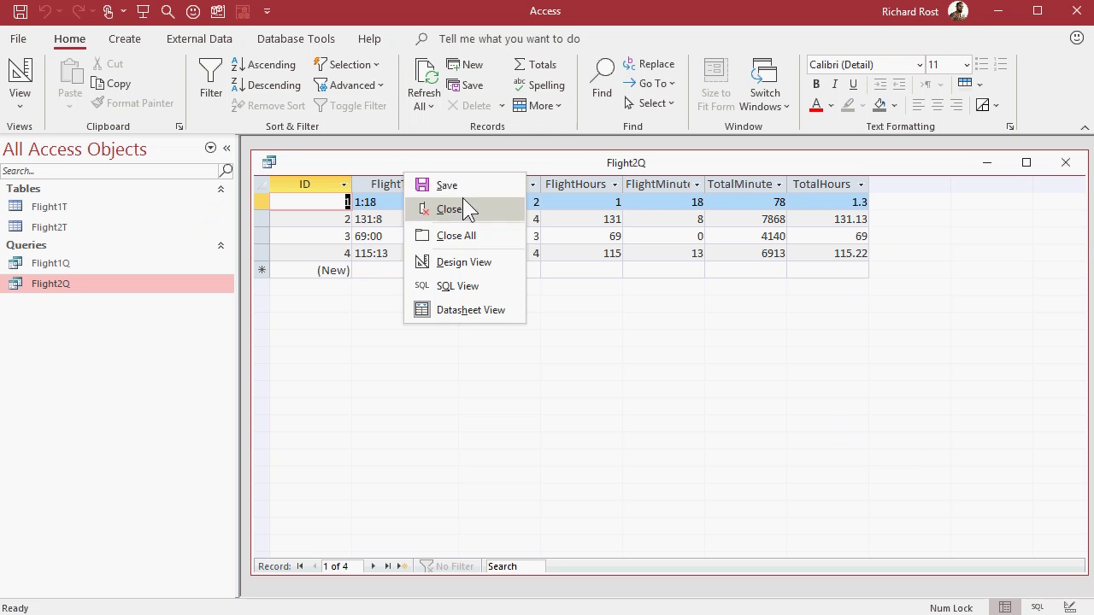
left_click(469, 260)
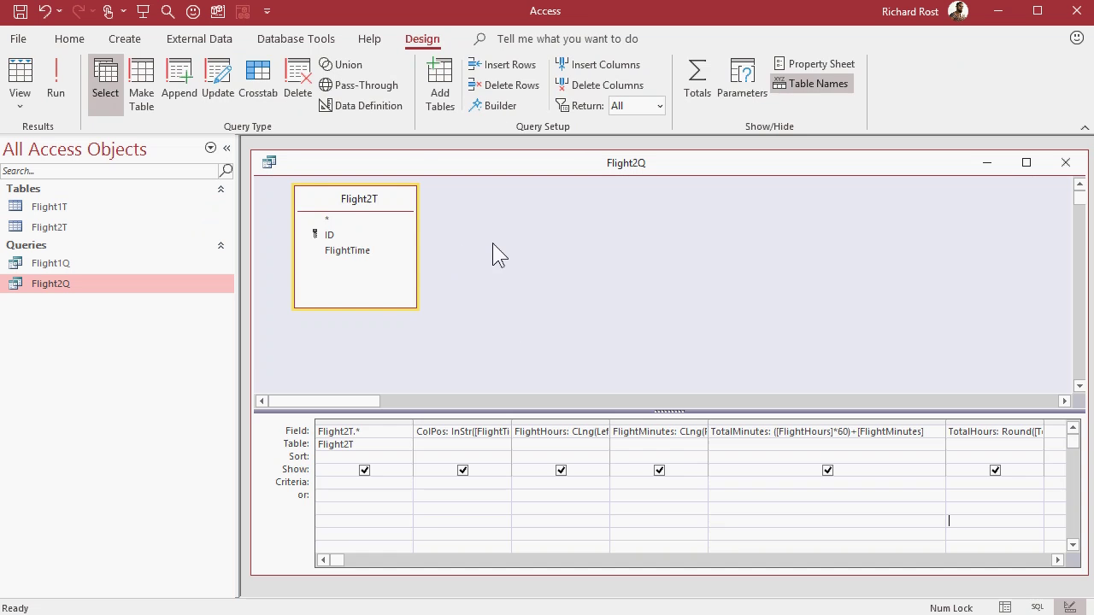
left_click(908, 437)
double_click(772, 431)
key("ctrl+c")
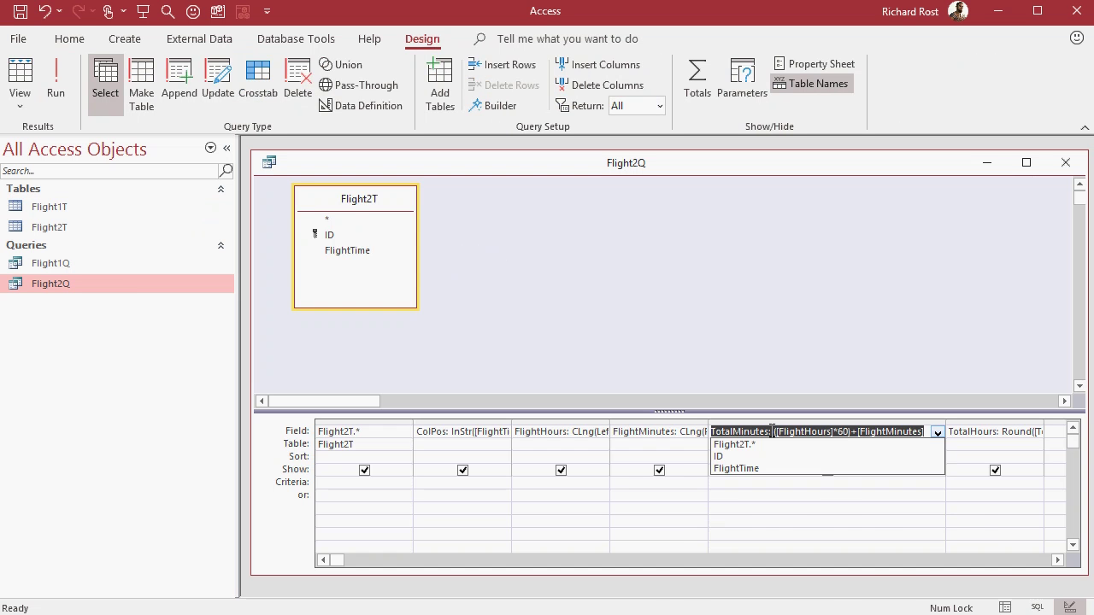
key("alt+Tab")
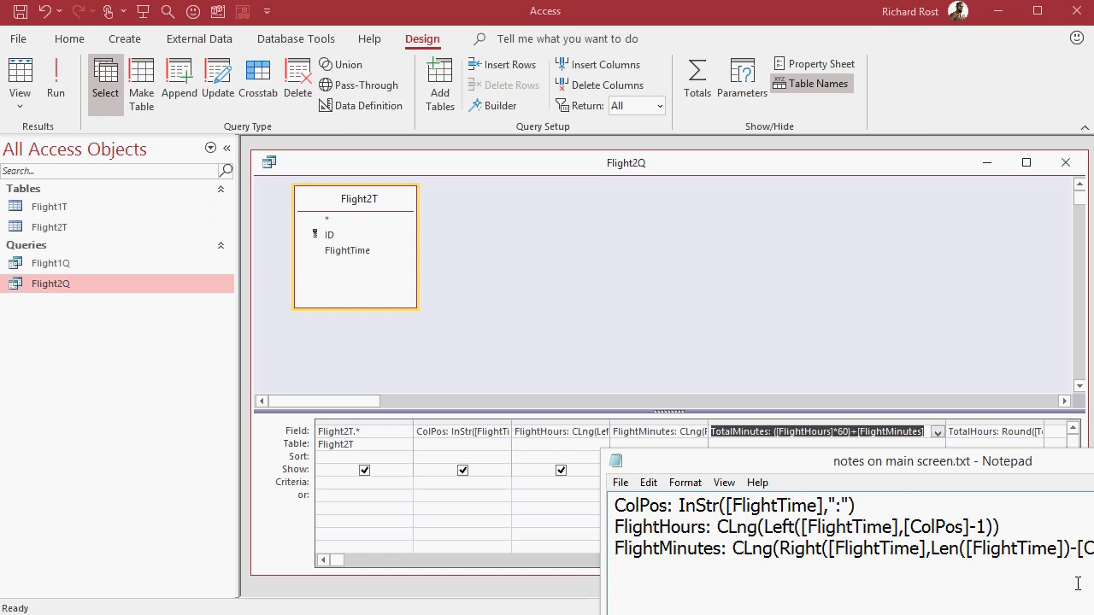
key("ctrl+v")
key("Return")
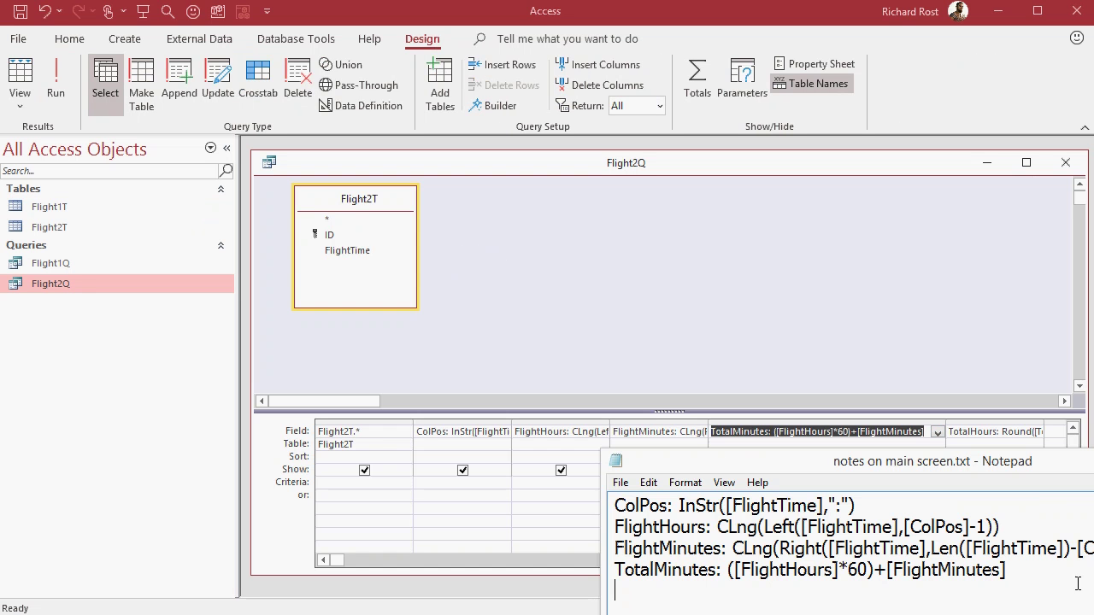
Copy the TotalHours expression from Flight2Q in Access into the Notepad notes and move the notes window so all the formulas are readable
key("alt+Tab")
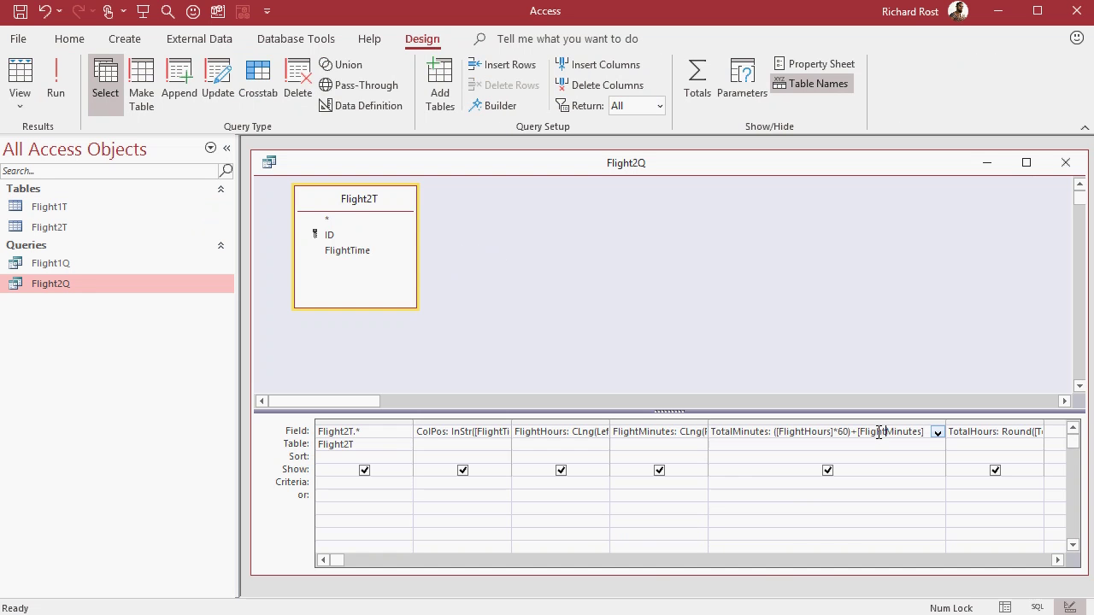
key("Tab")
key("ctrl+c")
key("alt+Tab")
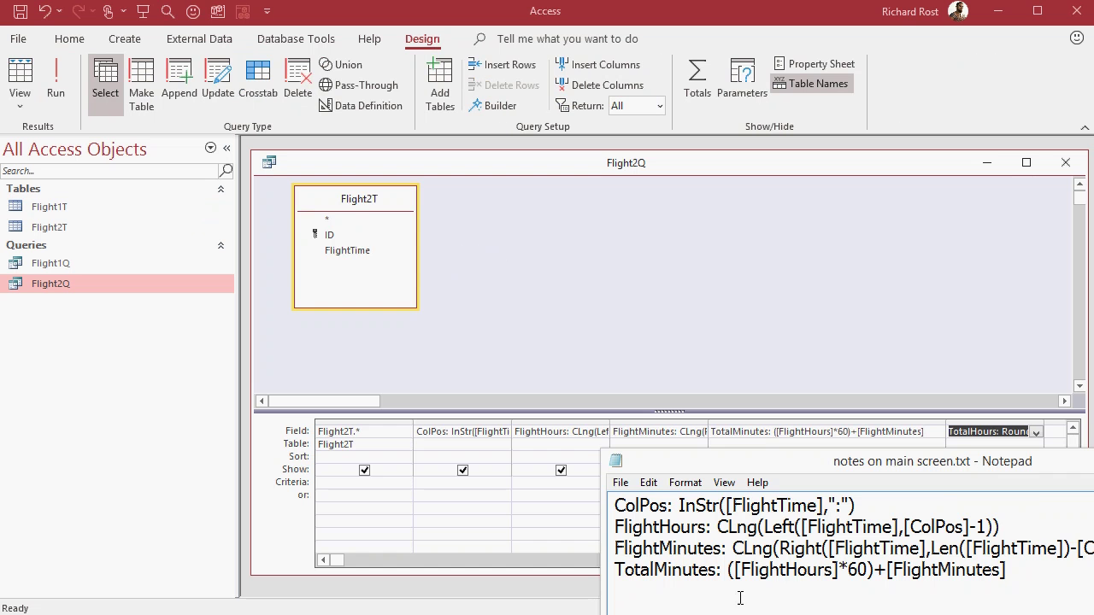
key("ctrl+v")
left_click_drag(951, 459, 693, 262)
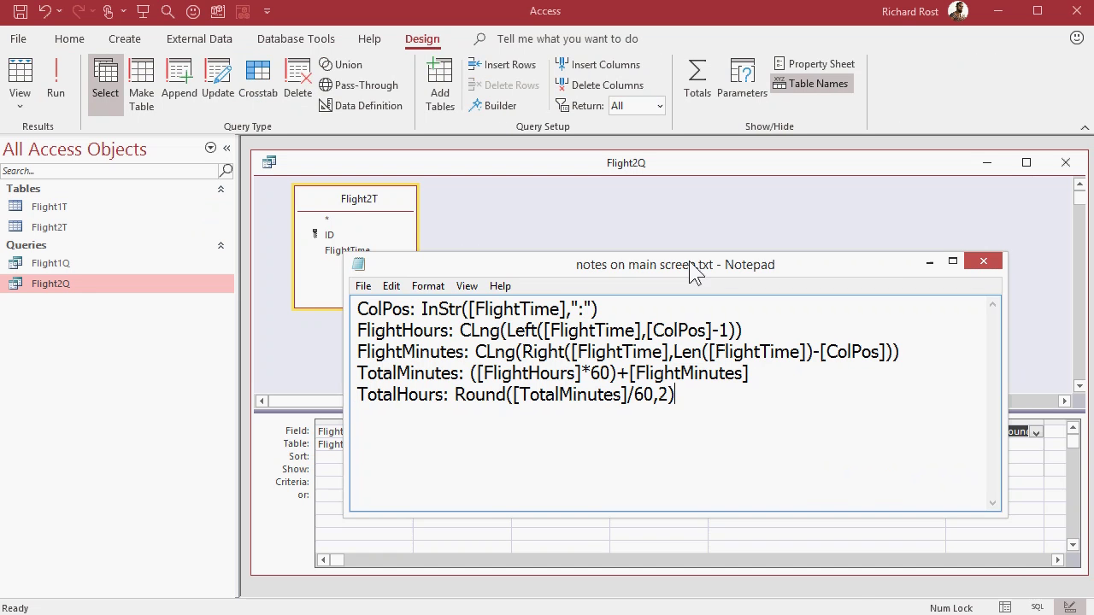
key("Return")
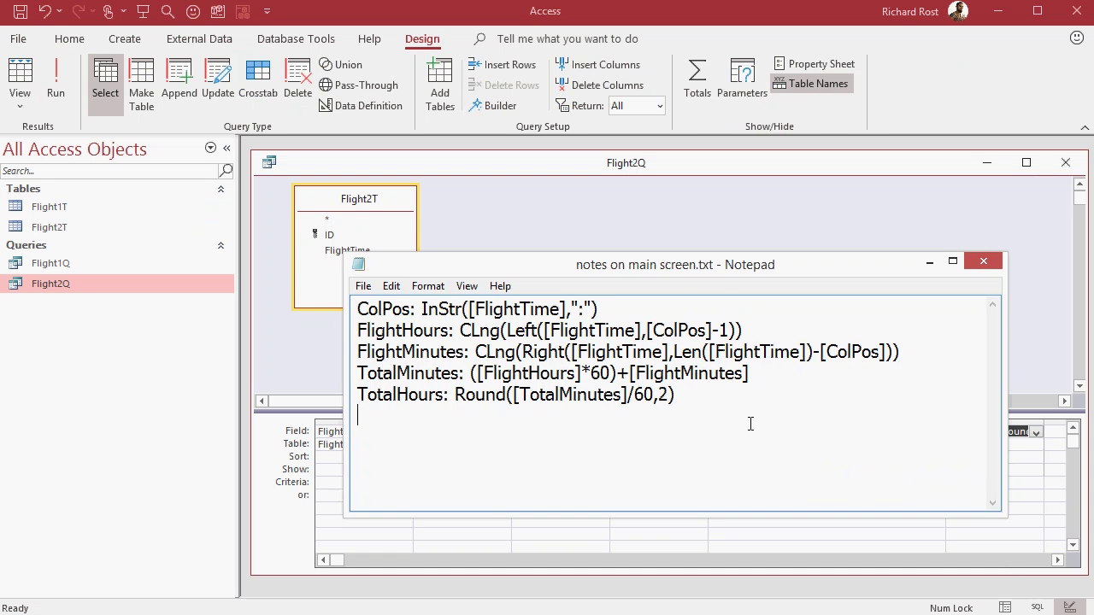